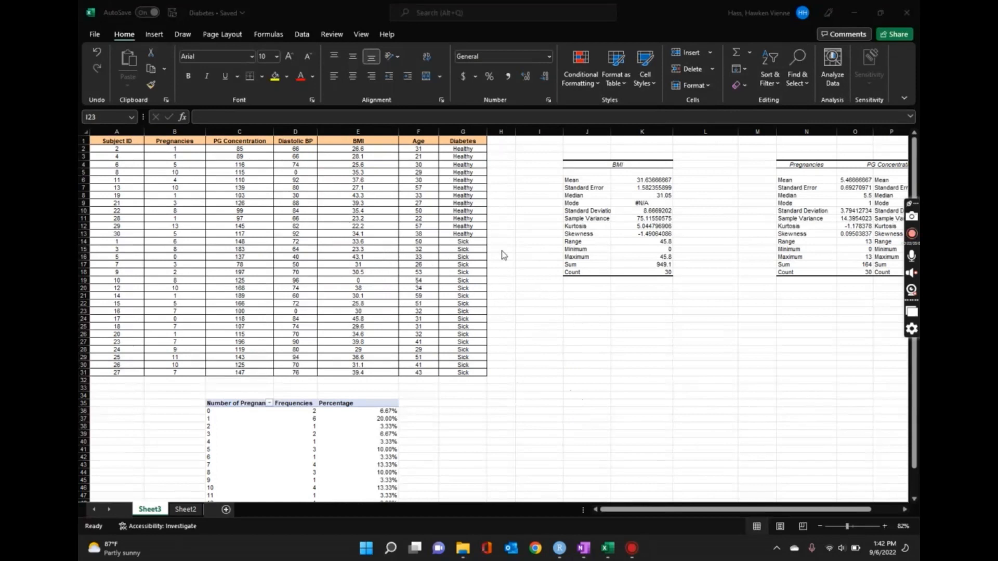
click(465, 168)
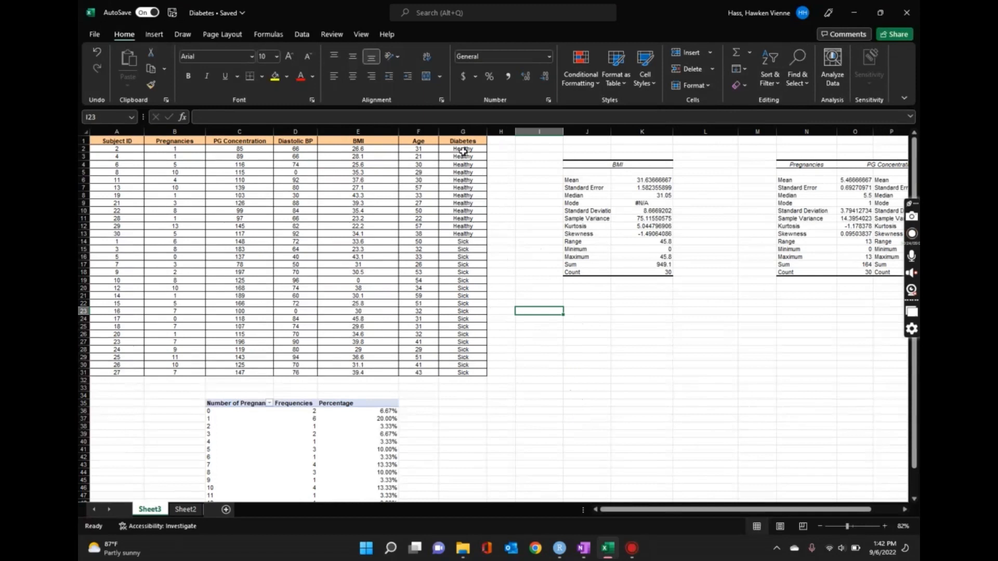
drag(463, 151, 467, 234)
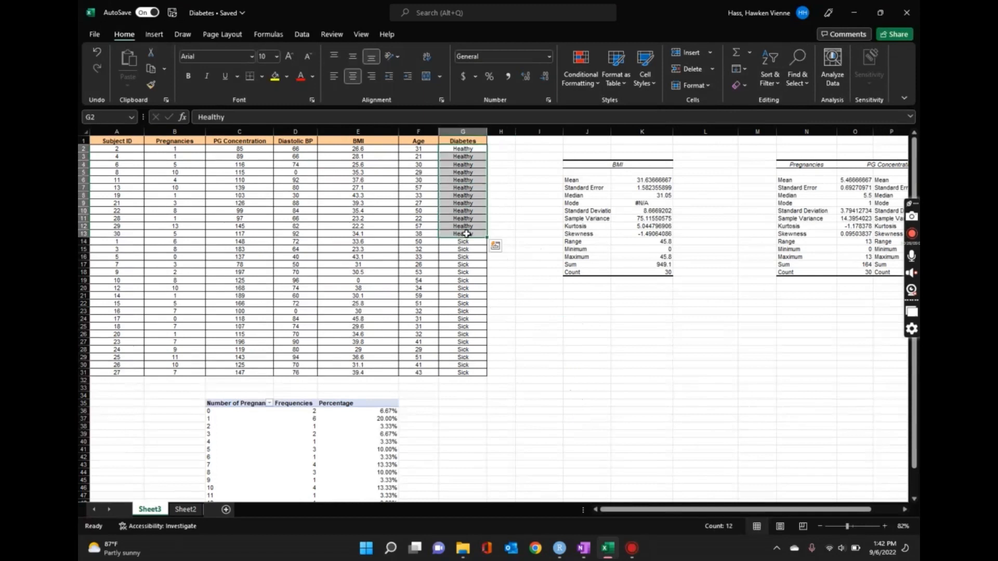
click(576, 318)
- Start a Descriptive Statistics analysis with the healthy subjects' PG Concentration values, C2:C13, as the input range
click(543, 296)
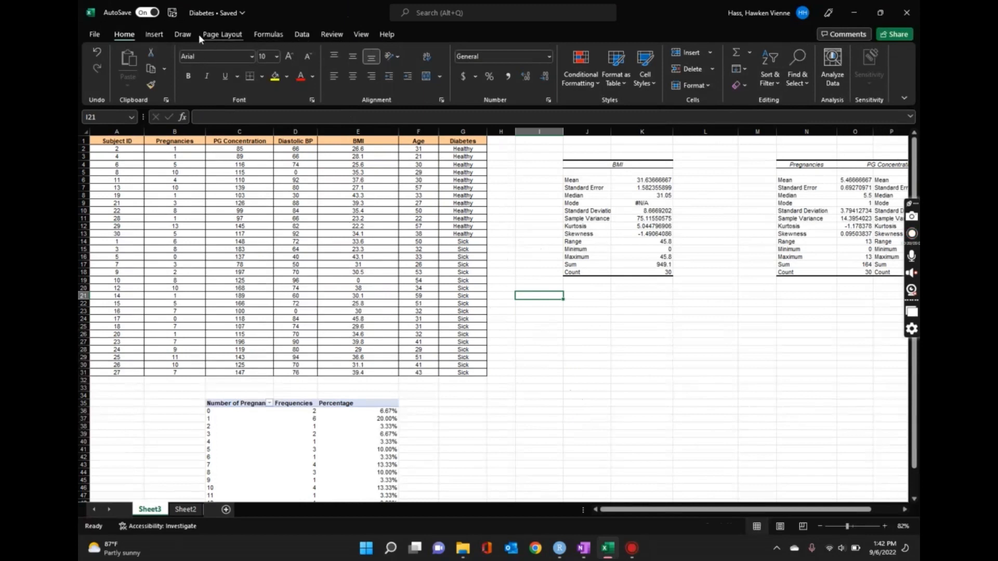
click(310, 36)
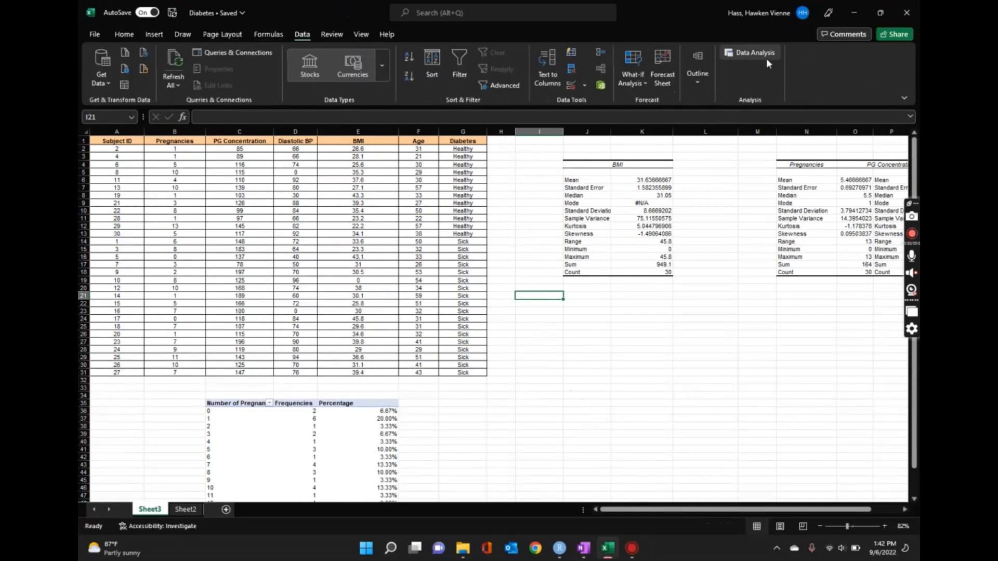
click(752, 52)
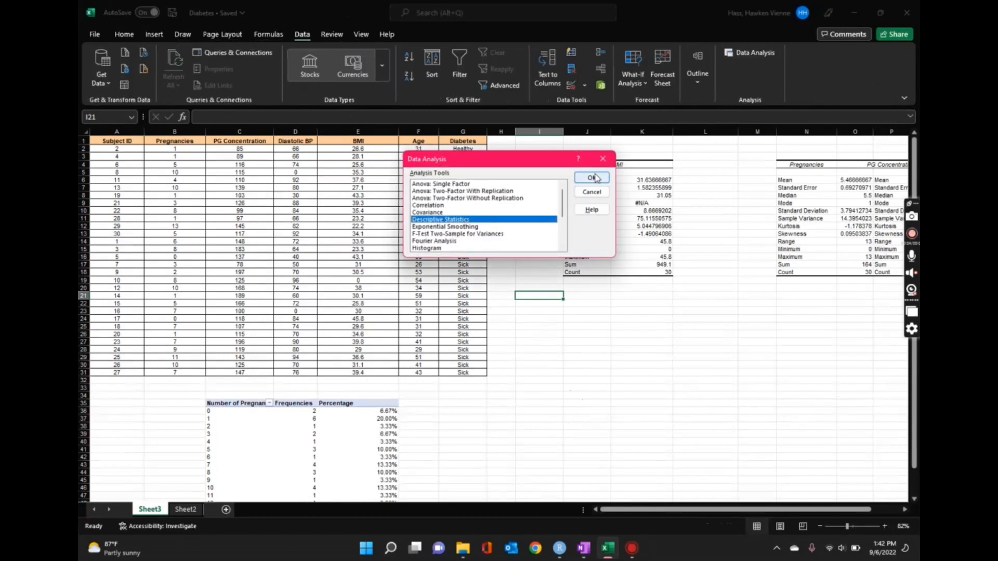
click(593, 179)
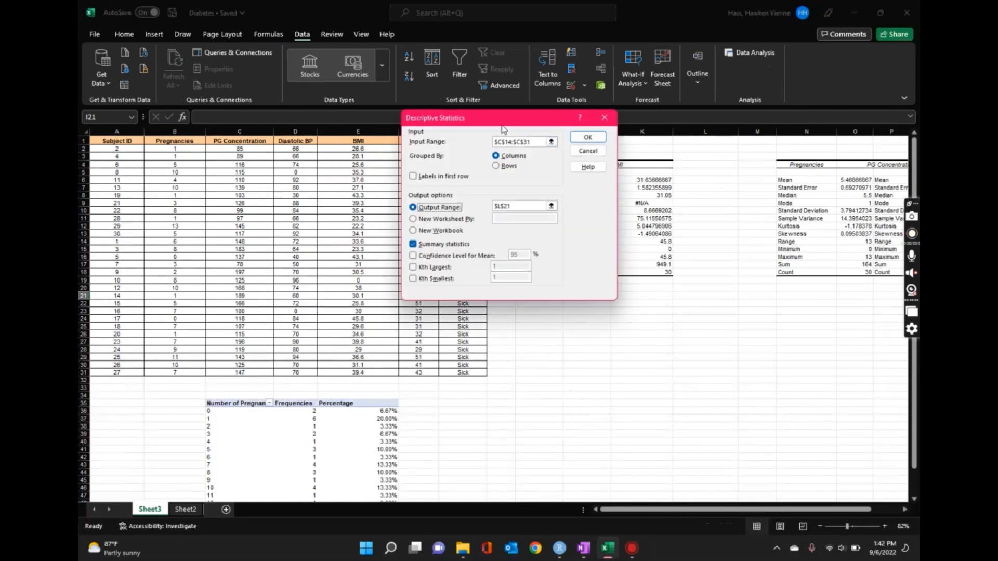
drag(494, 121, 713, 207)
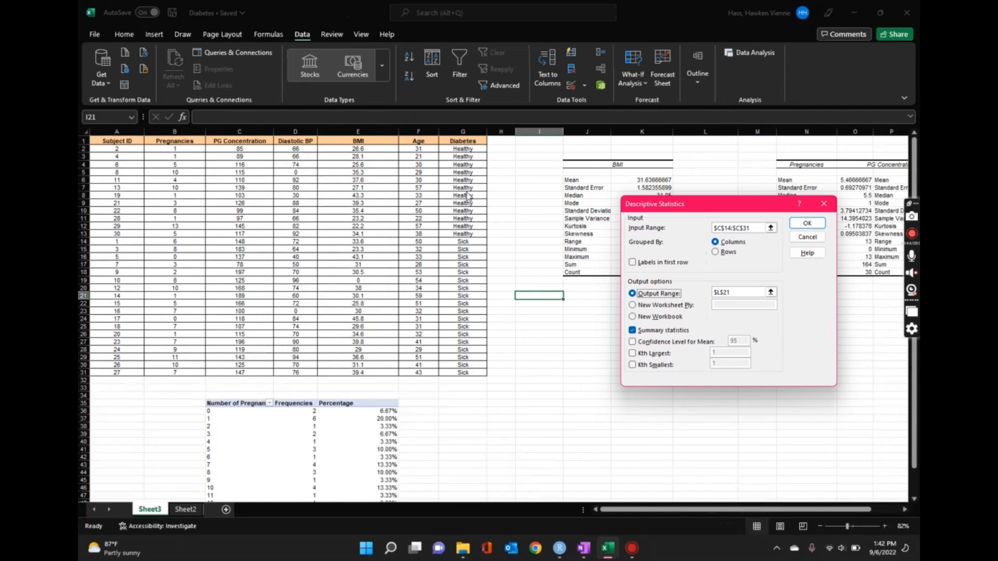
click(771, 228)
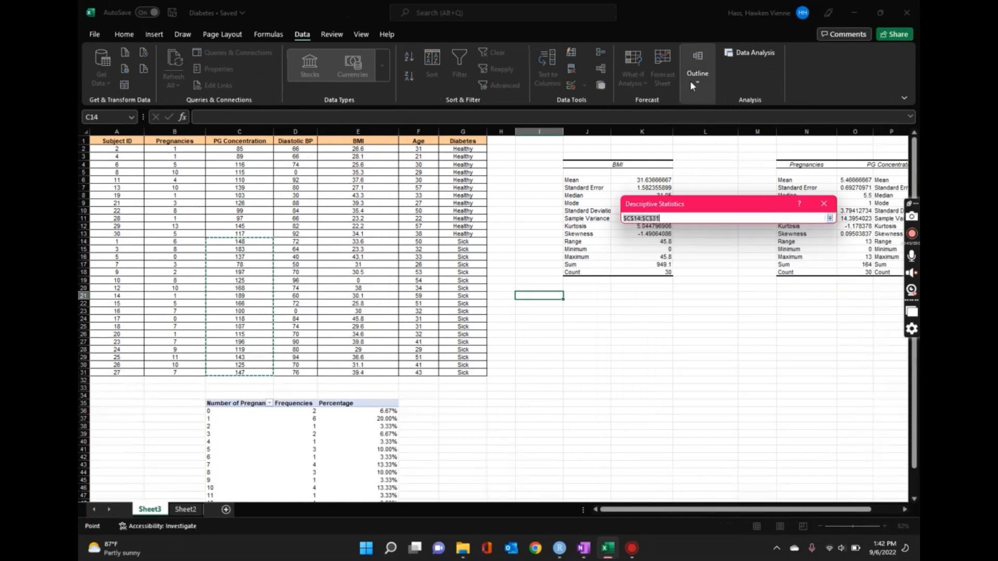
key(BackSpace)
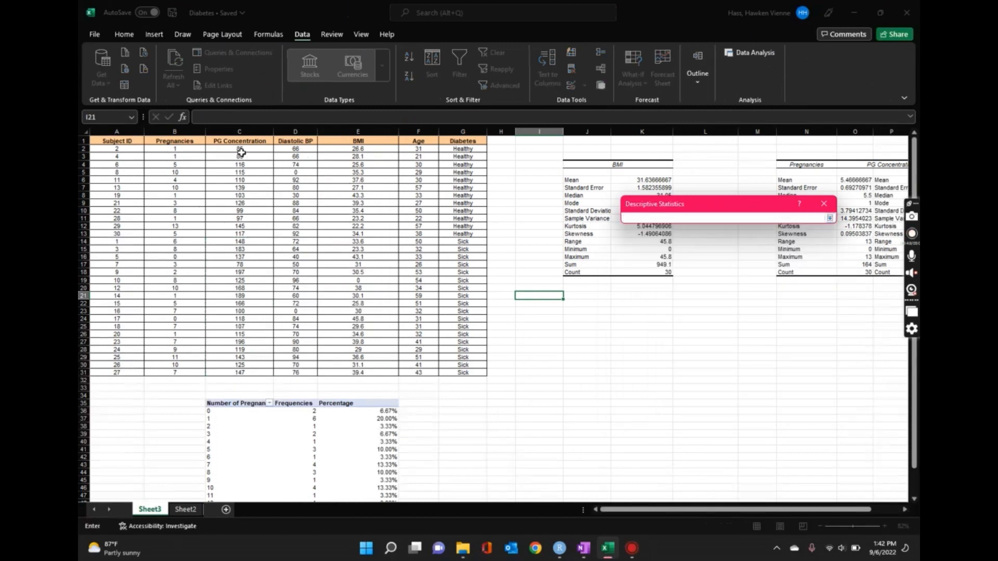
drag(242, 153, 253, 234)
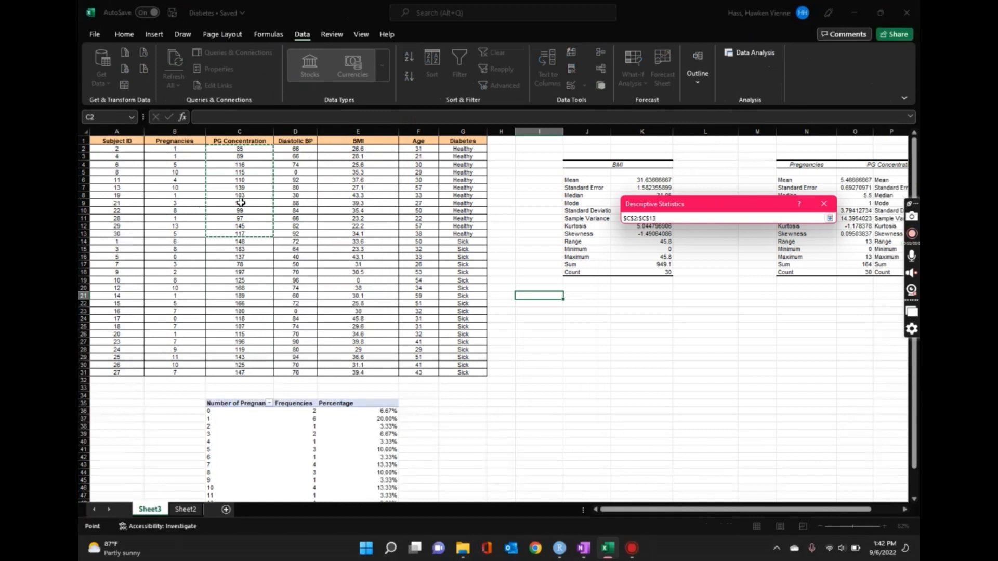
key(Return)
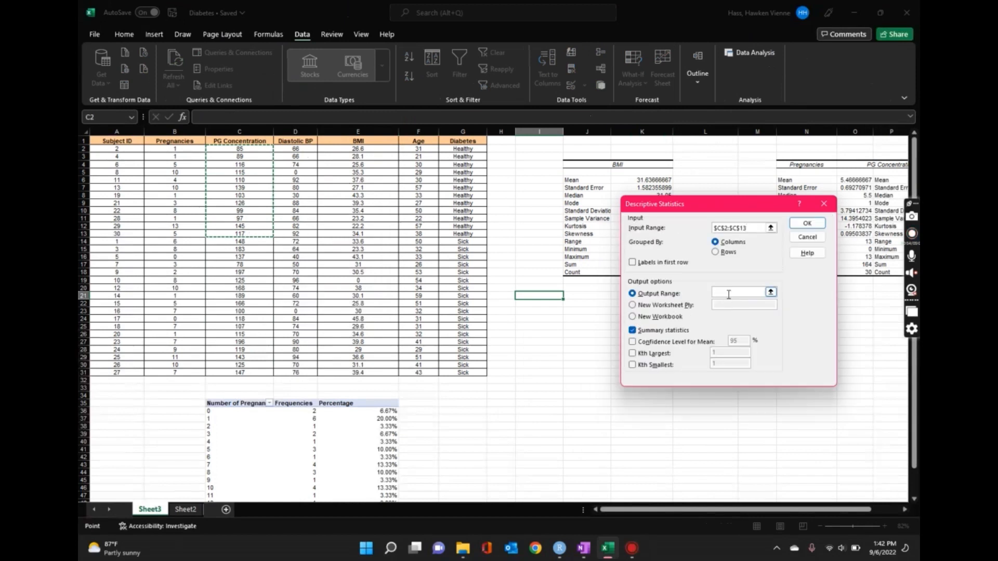
- Set the output range to cell I21 and generate the summary statistics for the healthy group
click(771, 292)
click(531, 299)
key(Return)
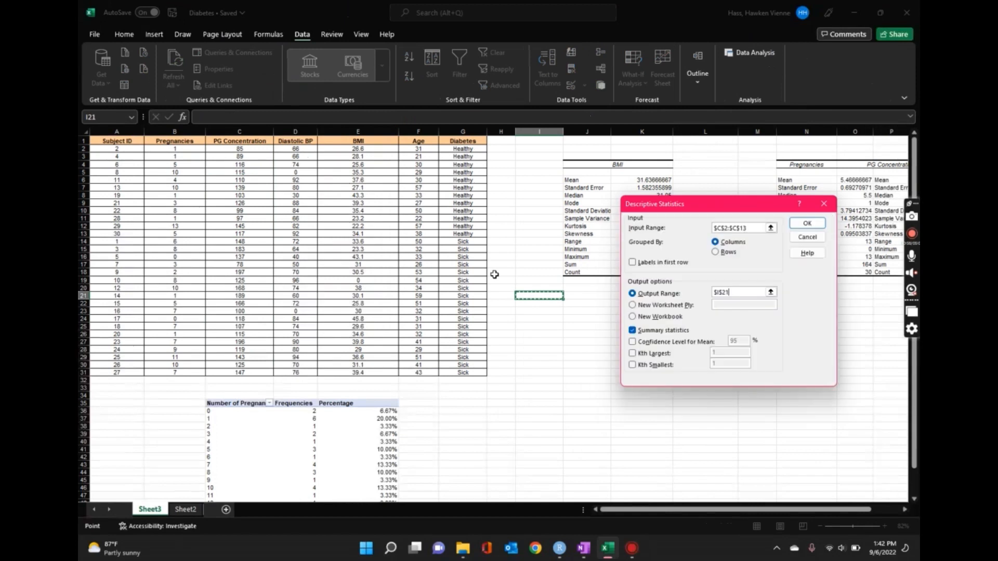
click(807, 223)
- Rename the heading of the new statistics table in I21 to "Healthy PG"
click(560, 295)
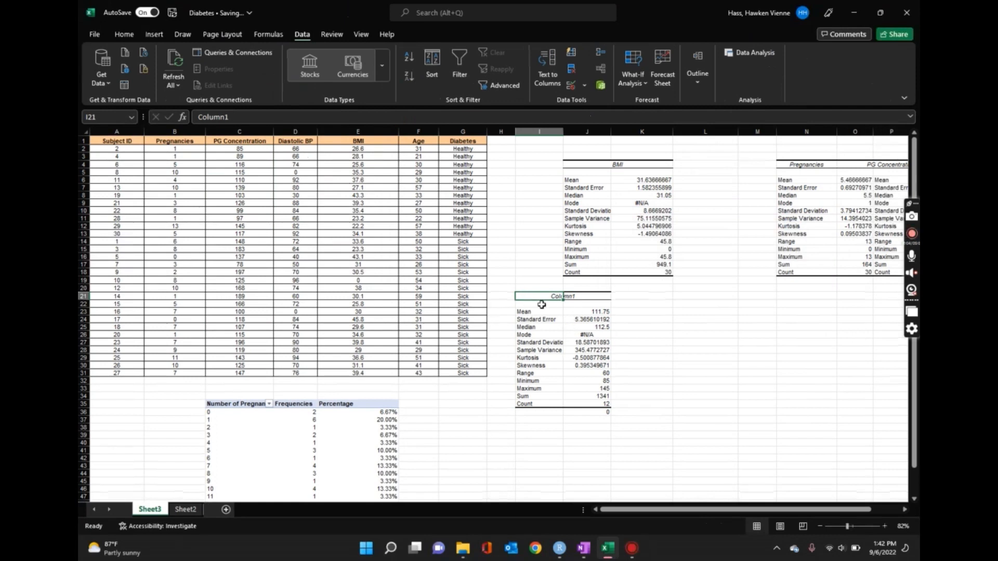
double_click(553, 296)
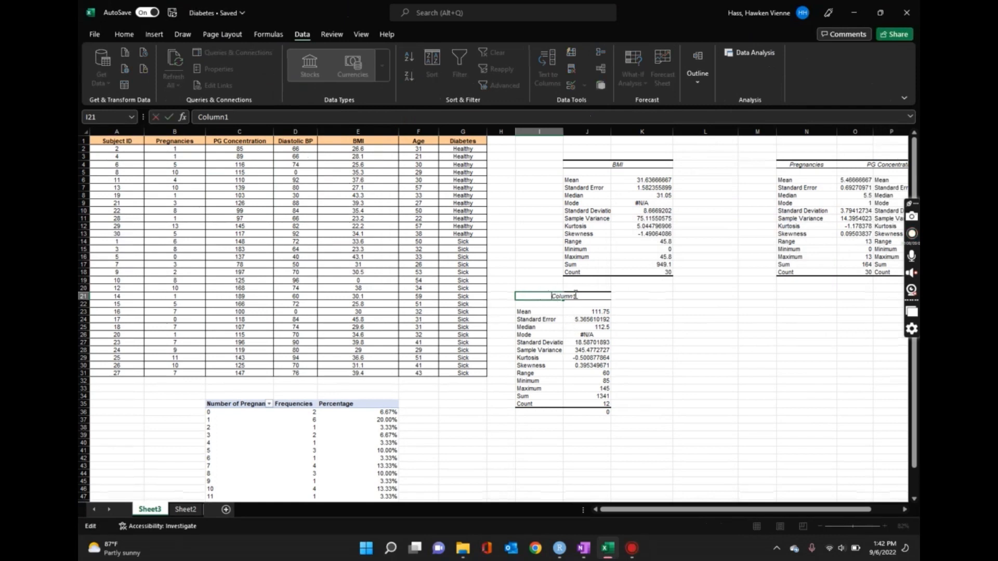
double_click(575, 296)
text(Healthy PG)
key(Return)
click(696, 378)
- Start another Descriptive Statistics analysis with the sick subjects' PG Concentration values, C14:C31, as the input range
click(669, 296)
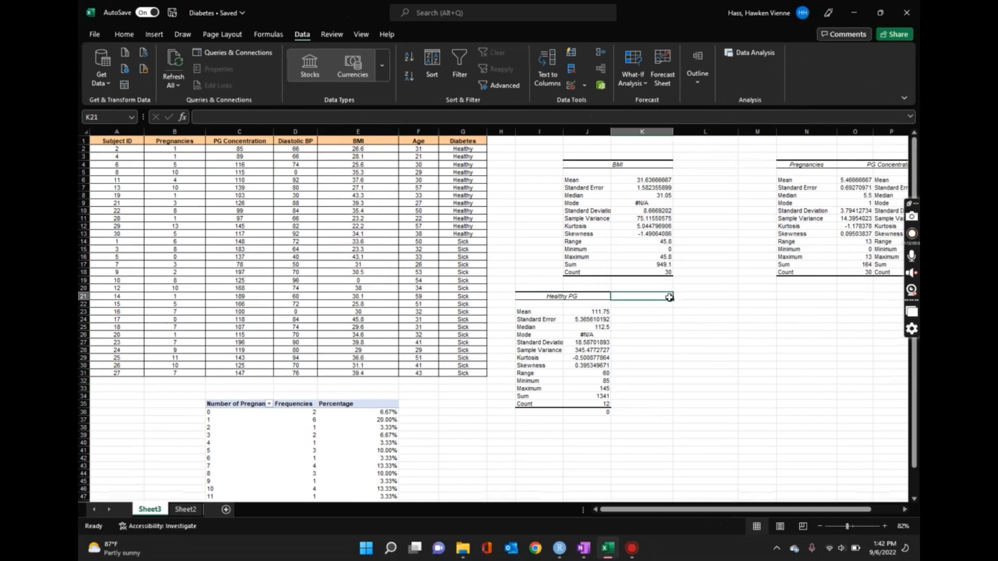
click(694, 294)
click(762, 56)
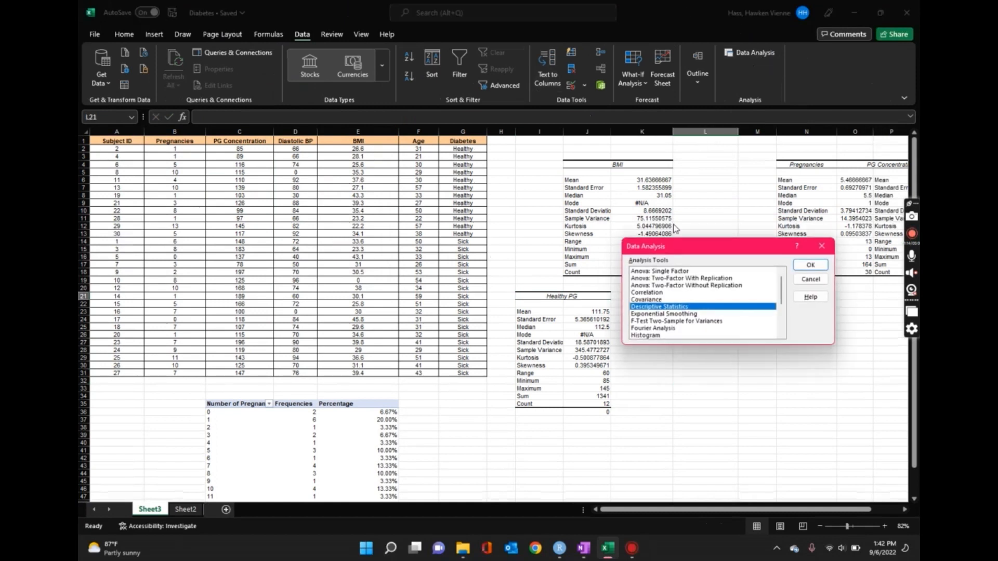
click(811, 265)
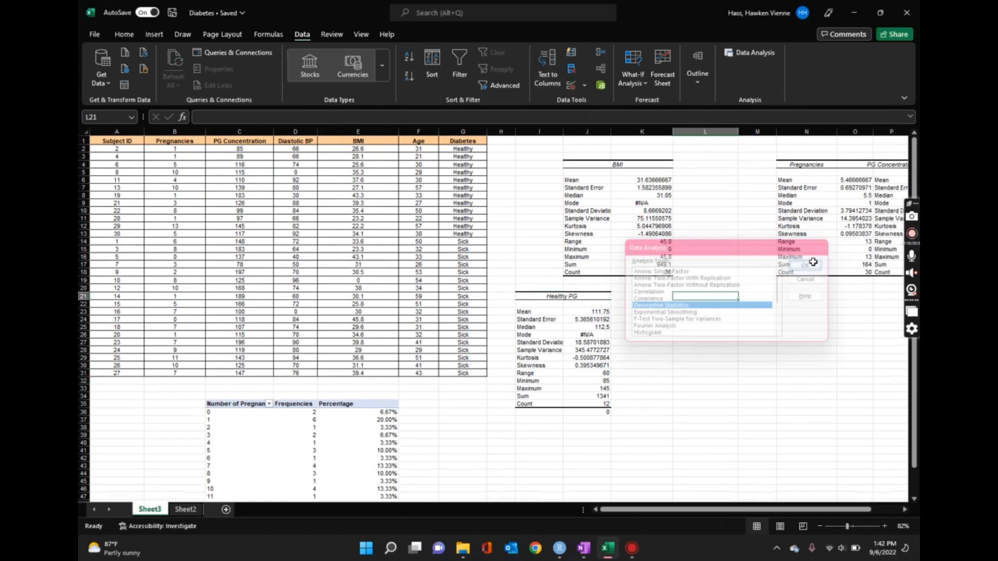
drag(240, 149, 239, 234)
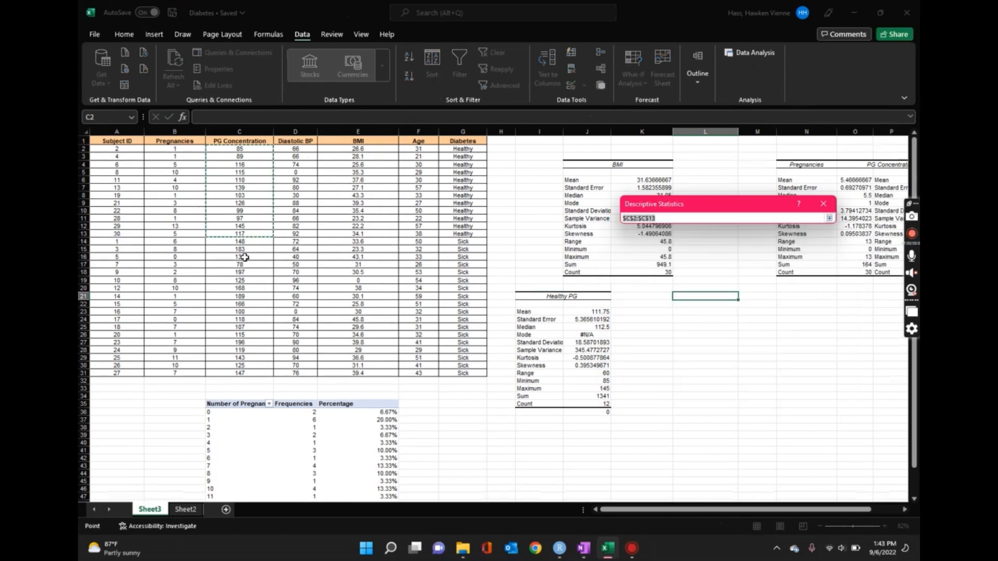
drag(242, 242, 286, 373)
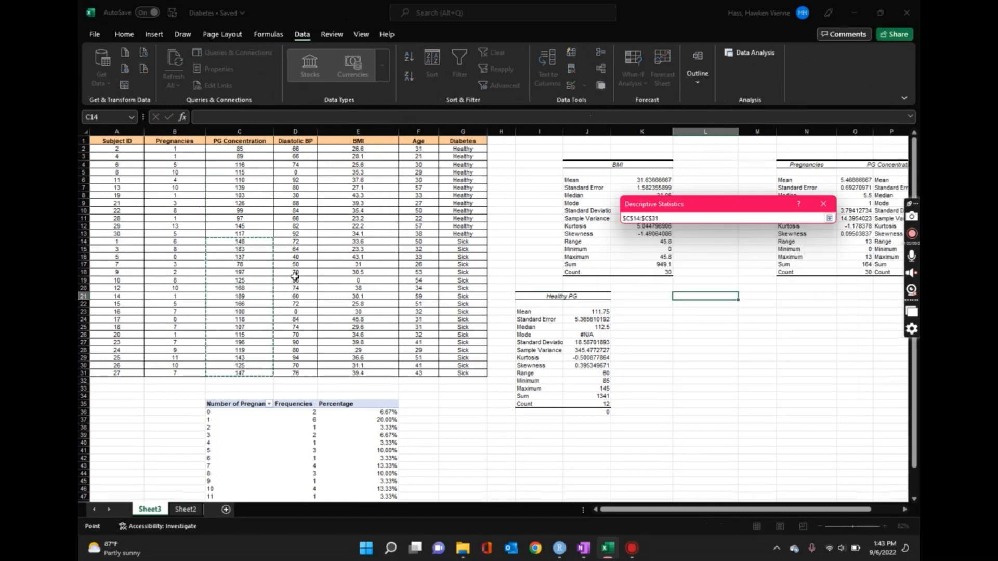
key(Return)
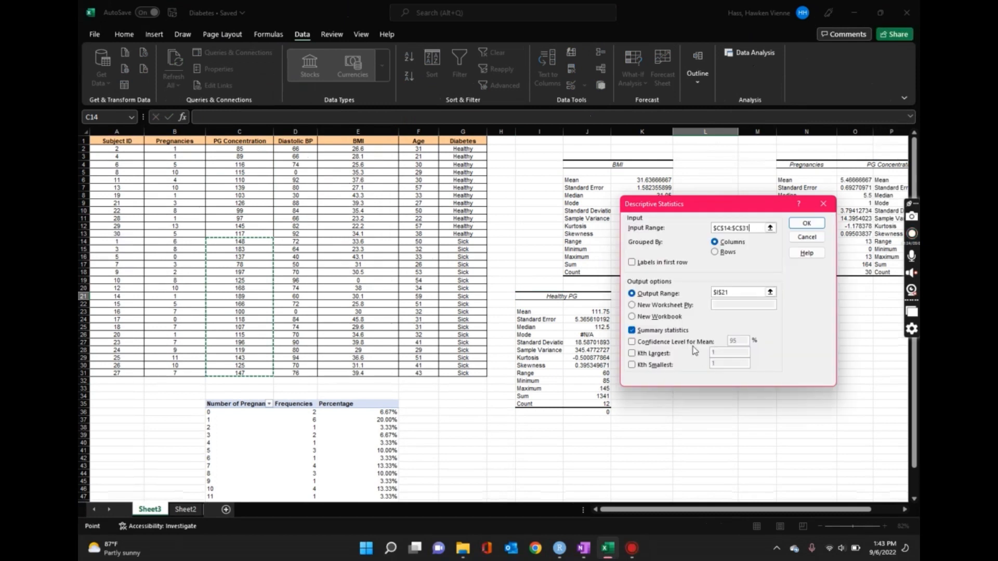
- Set the output range to cell L21 and generate the summary statistics for the sick group
click(770, 293)
click(705, 296)
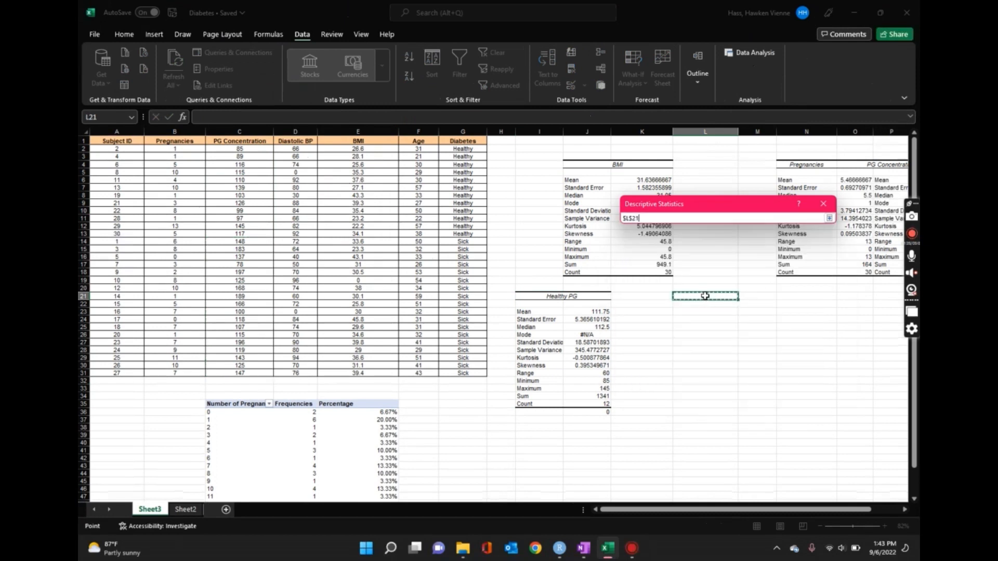
key(Return)
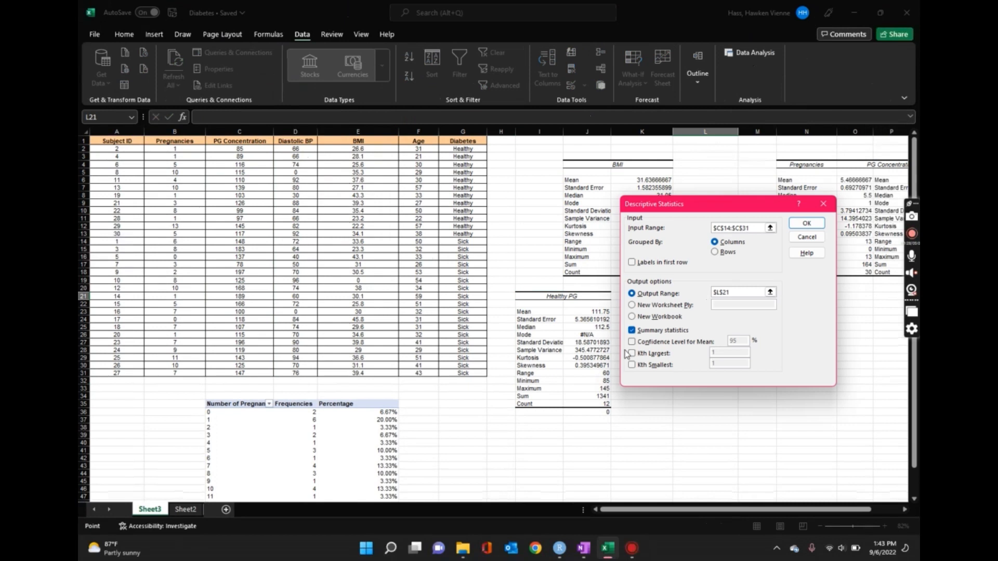
click(797, 227)
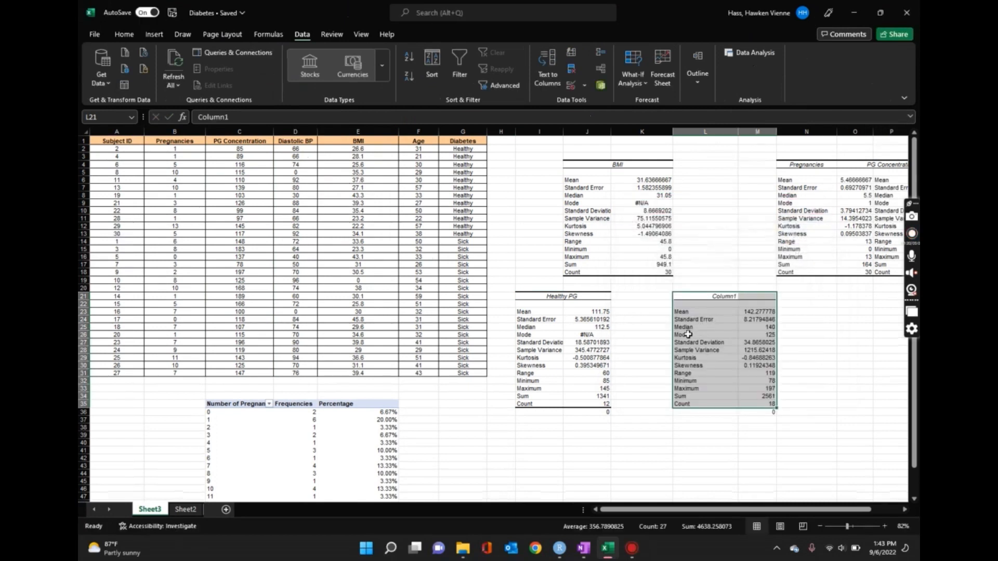
- Rename the heading of the second statistics table in L21 to "Sick PG"
click(727, 295)
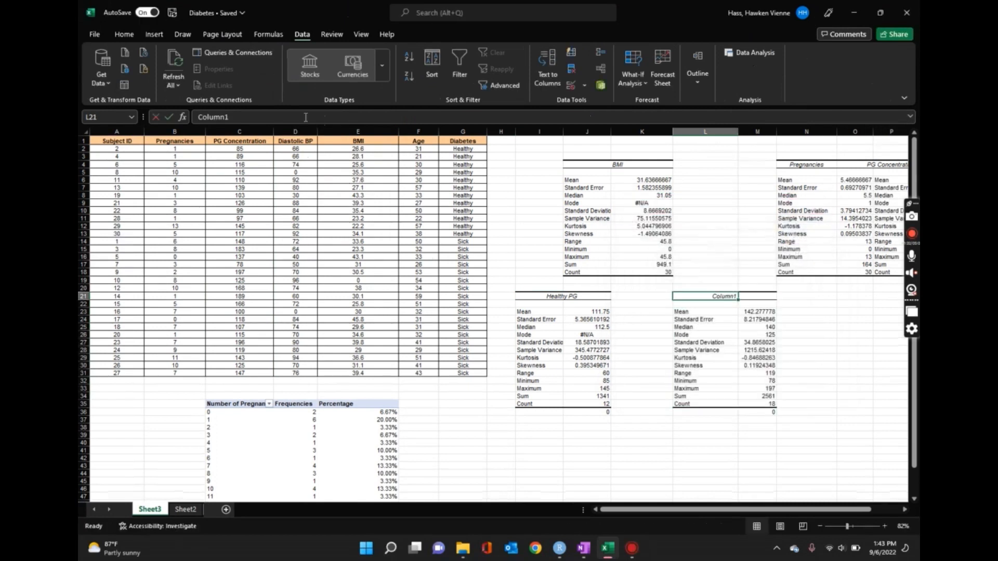
drag(306, 117, 197, 118)
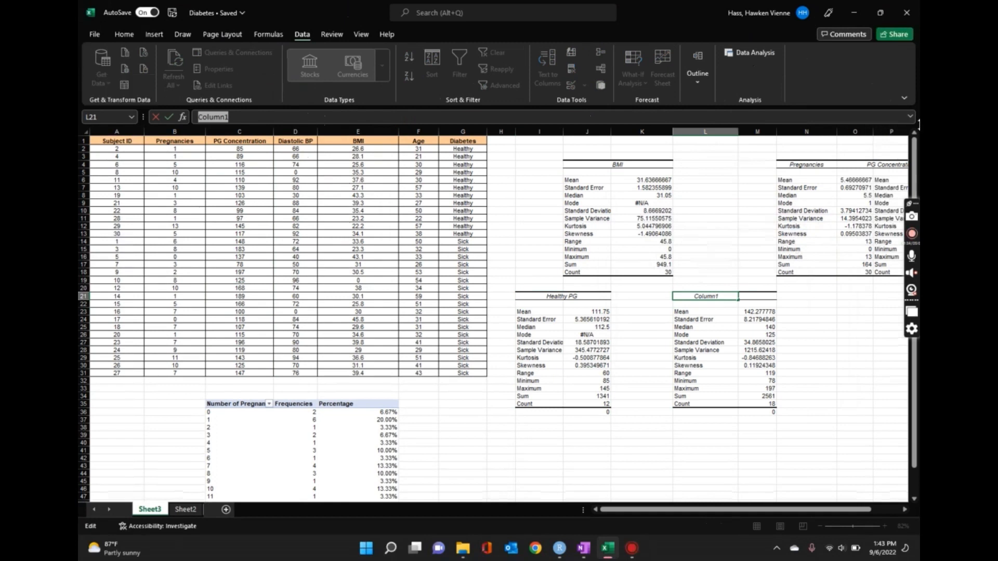
text(Sick PG)
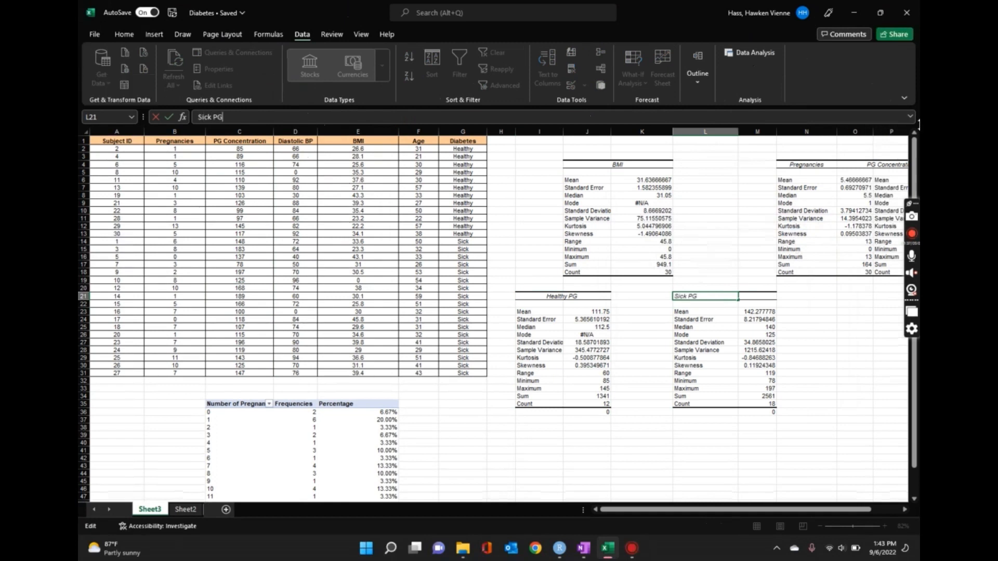
key(Return)
click(623, 436)
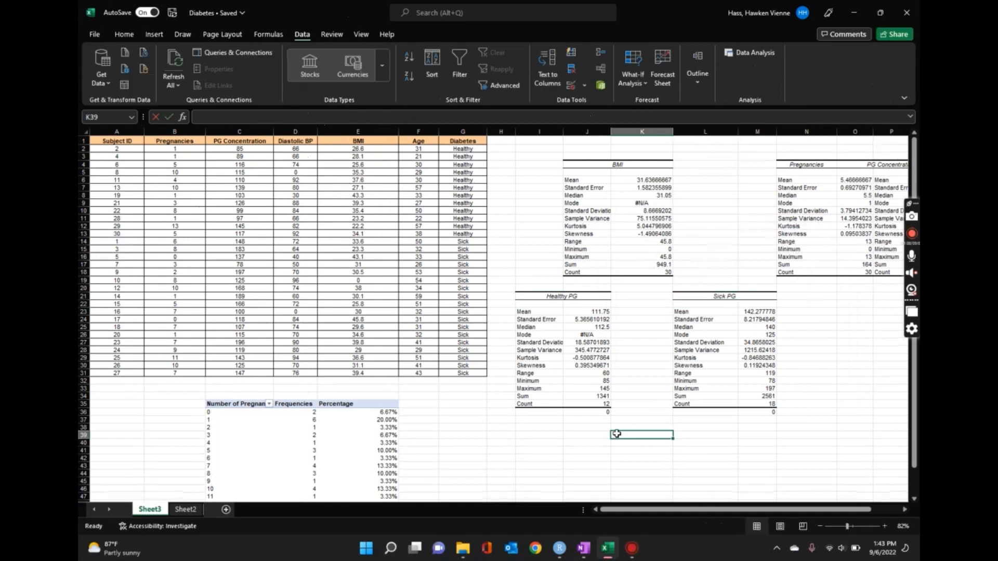
- Insert an empty 2-D clustered column chart and place it below the Healthy PG and Sick PG tables
scroll(606, 416, down, 3)
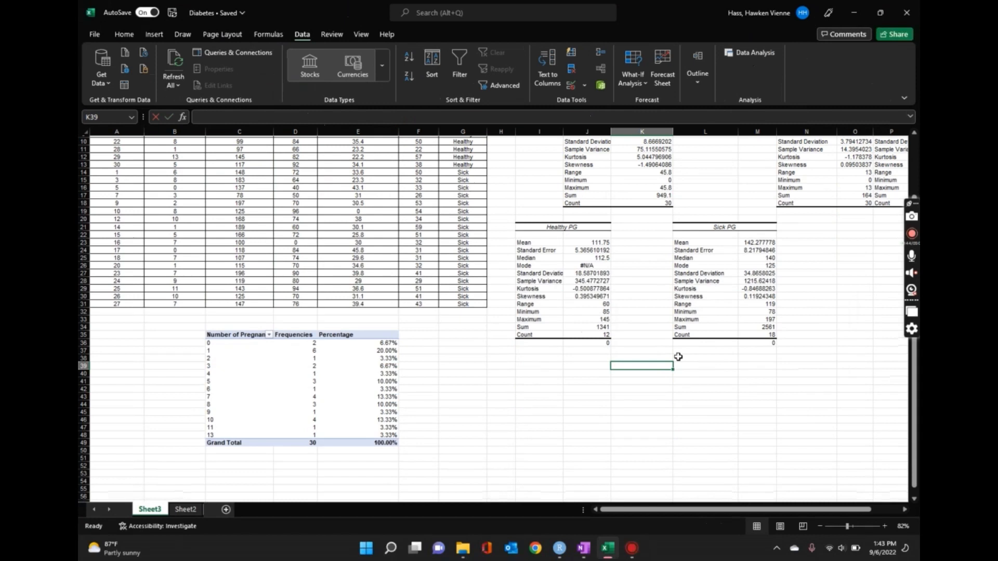
click(569, 366)
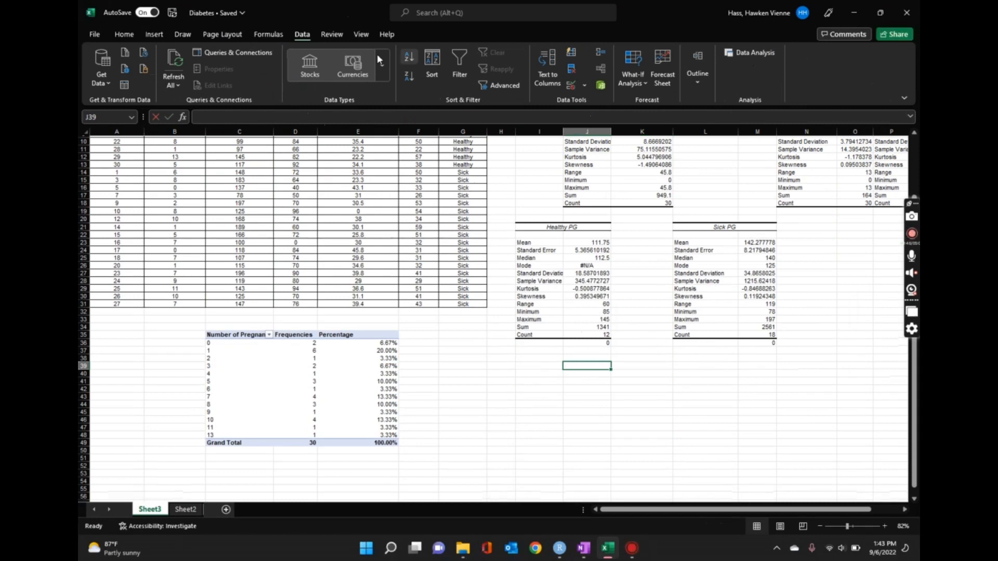
click(154, 34)
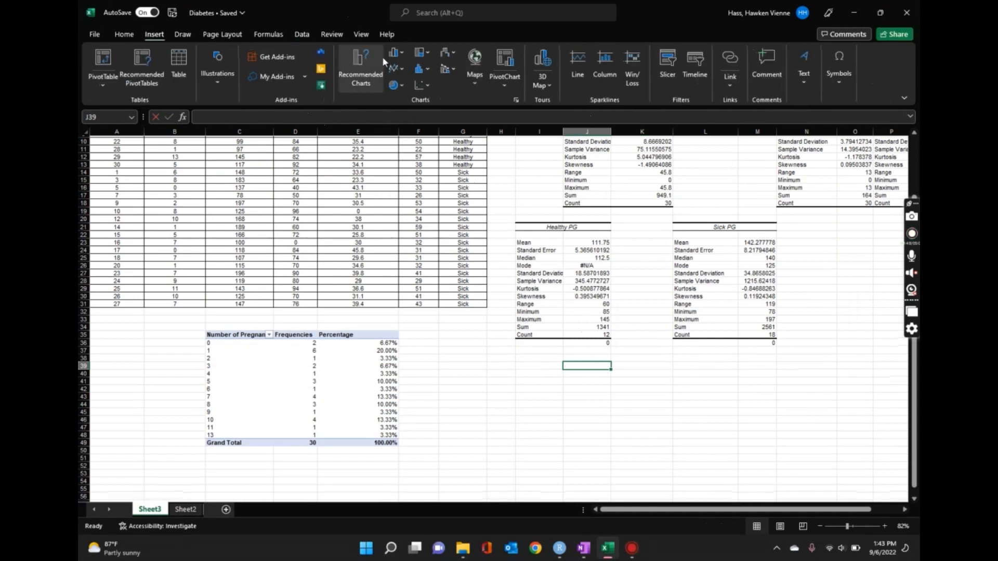
click(401, 51)
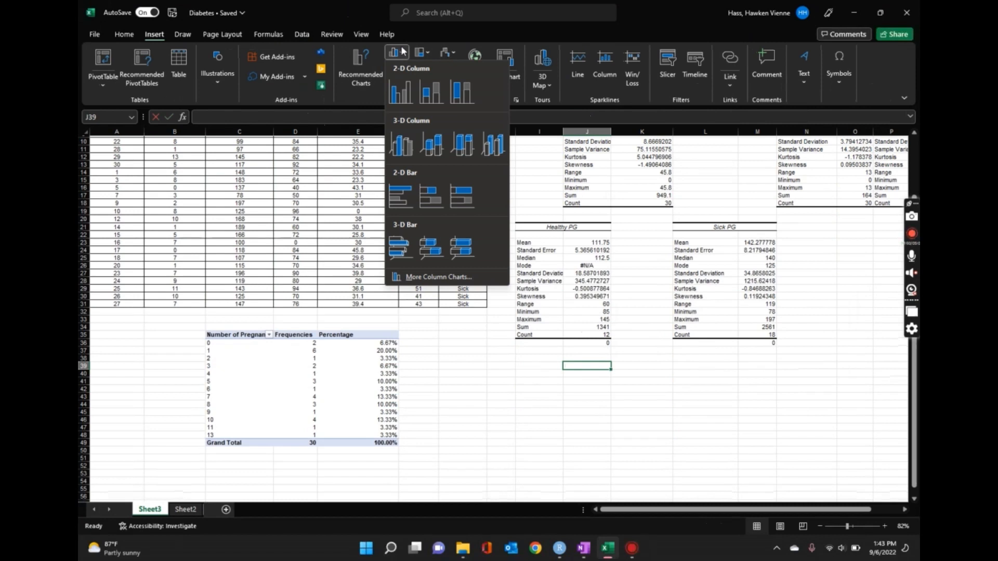
click(402, 50)
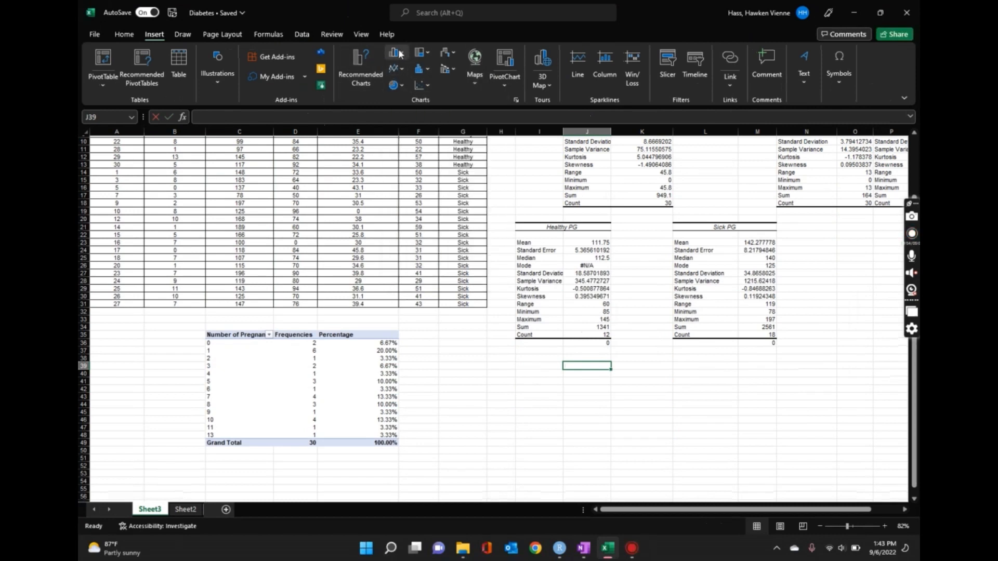
click(397, 54)
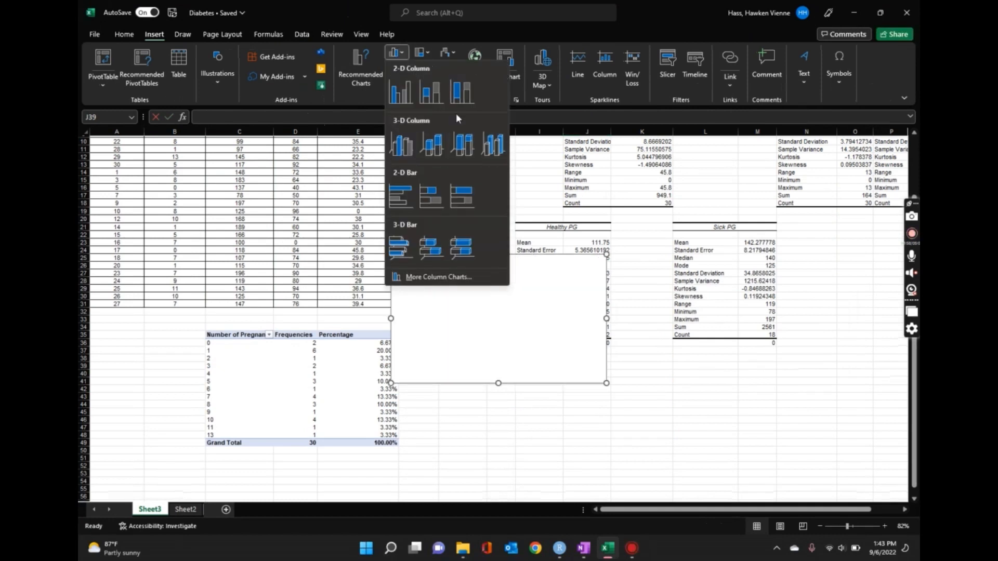
click(408, 98)
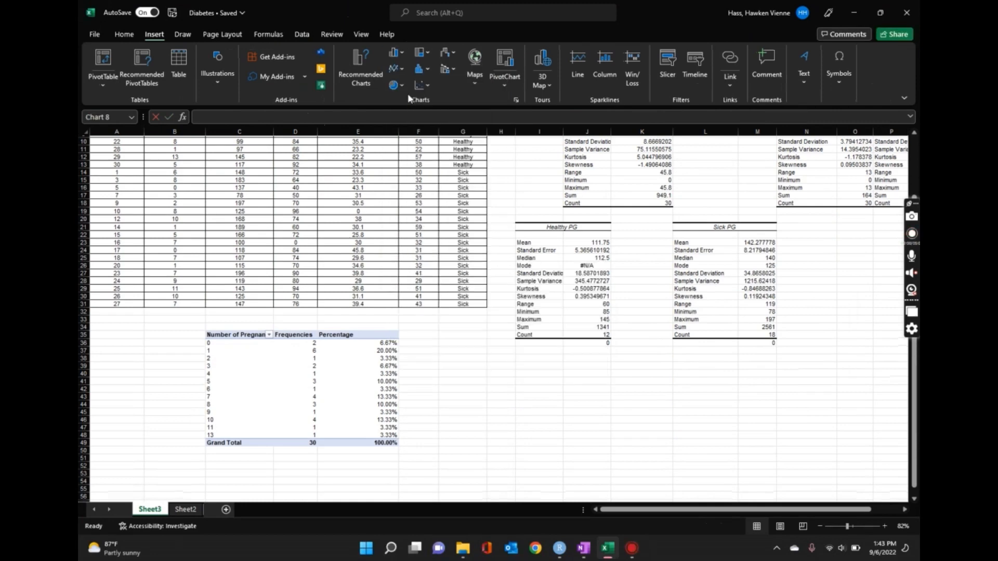
mouse_move(510, 260)
mouse_down()
mouse_move(551, 323)
mouse_move(593, 353)
mouse_up()
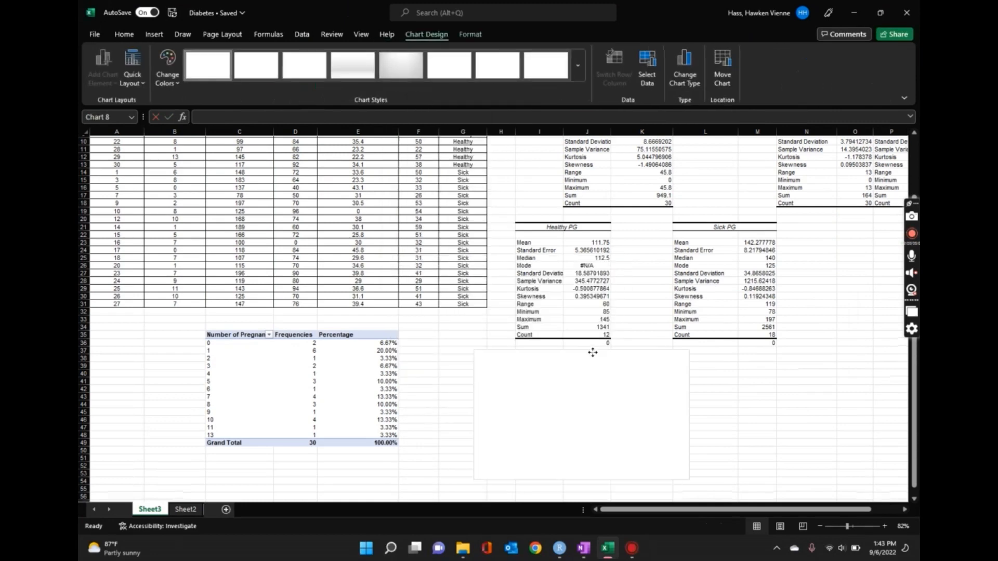
- Add a data series to the empty chart named from I21 (Healthy PG), with the healthy mean in J23 as its value
scroll(759, 368, down, 3)
click(708, 390)
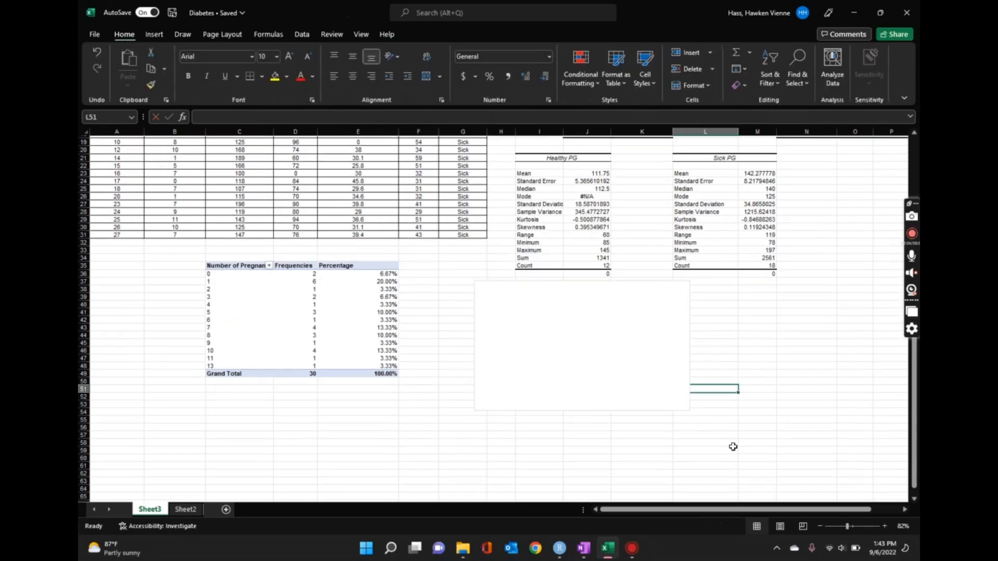
click(550, 356)
right_click(550, 353)
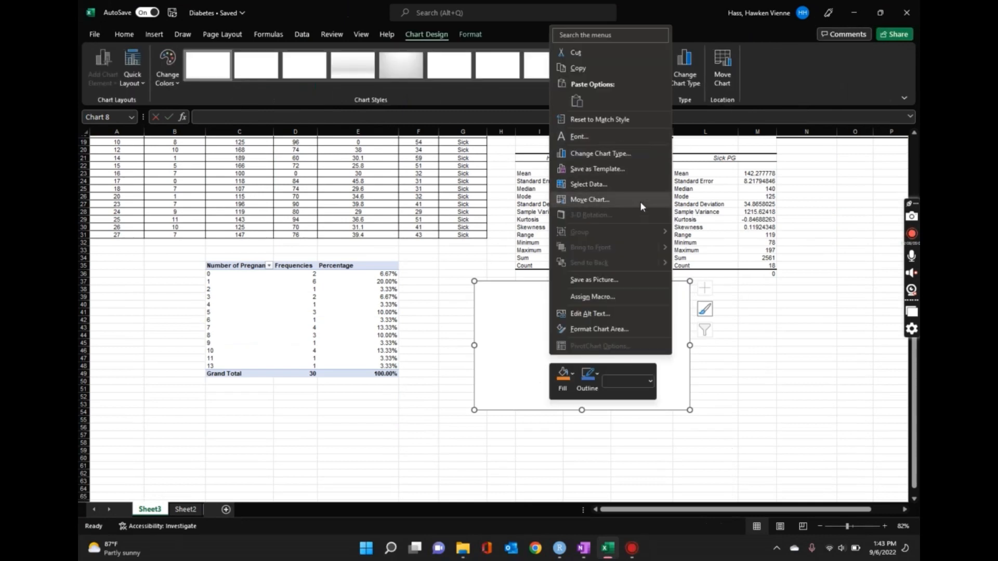
click(600, 186)
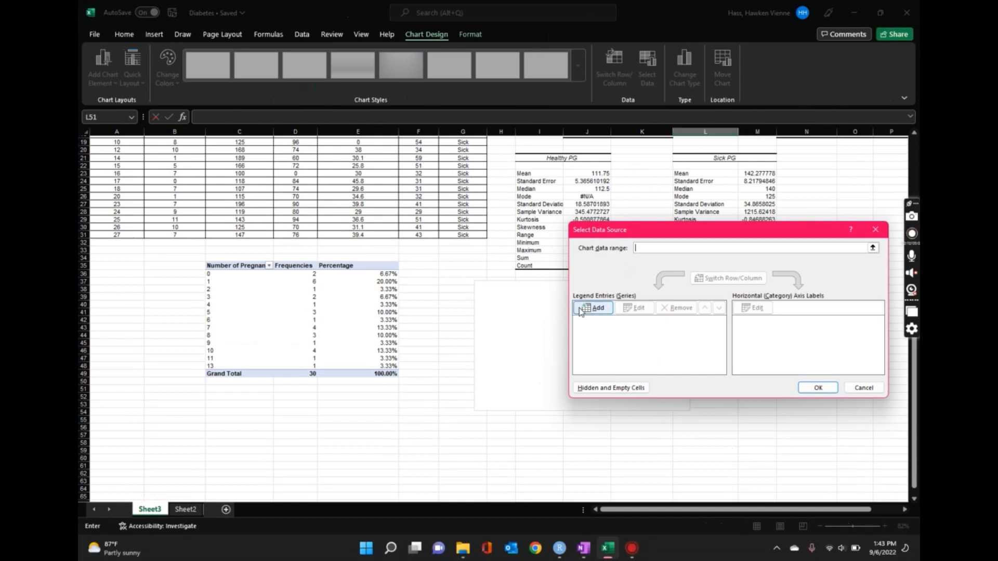
drag(685, 234, 281, 154)
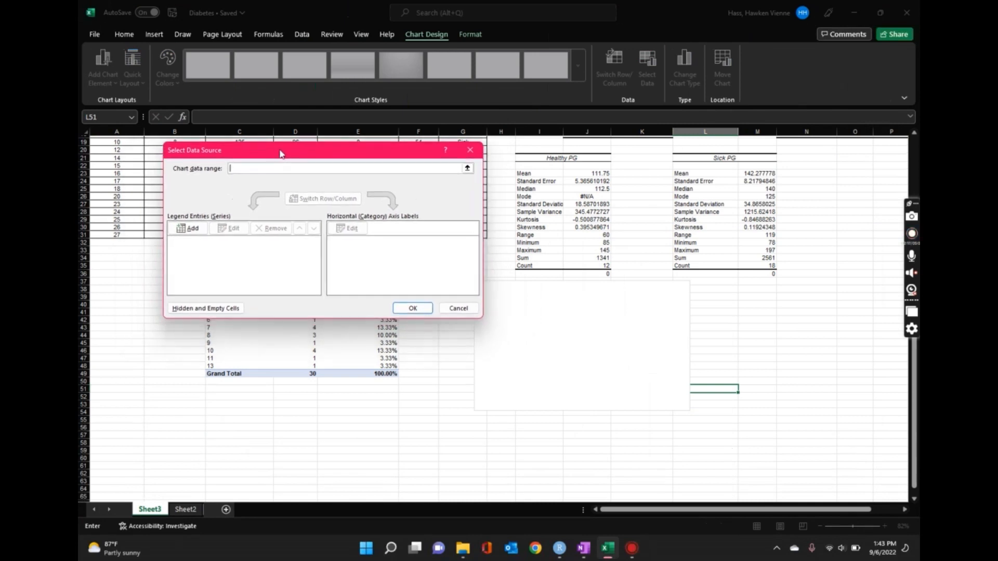
click(193, 229)
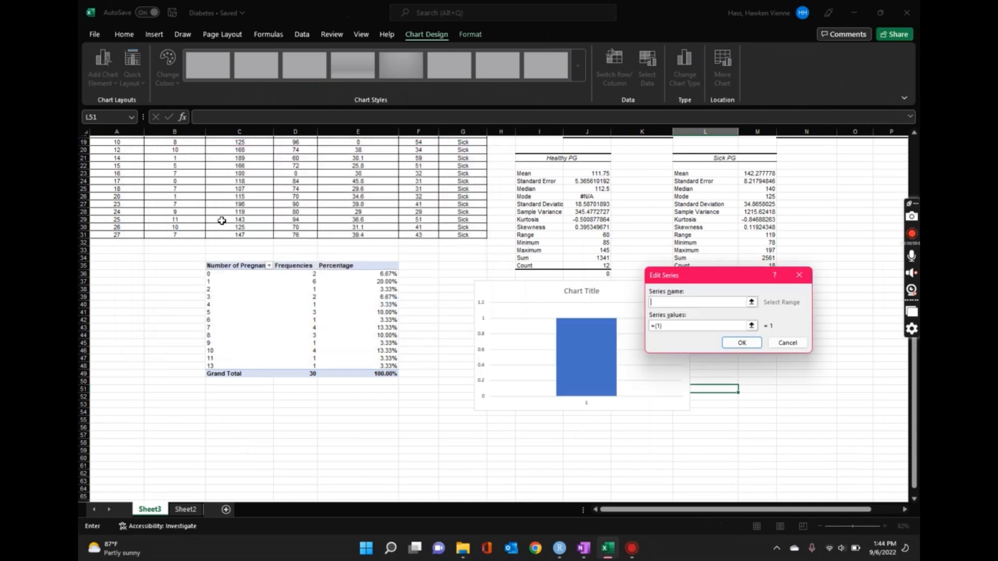
drag(712, 278, 363, 229)
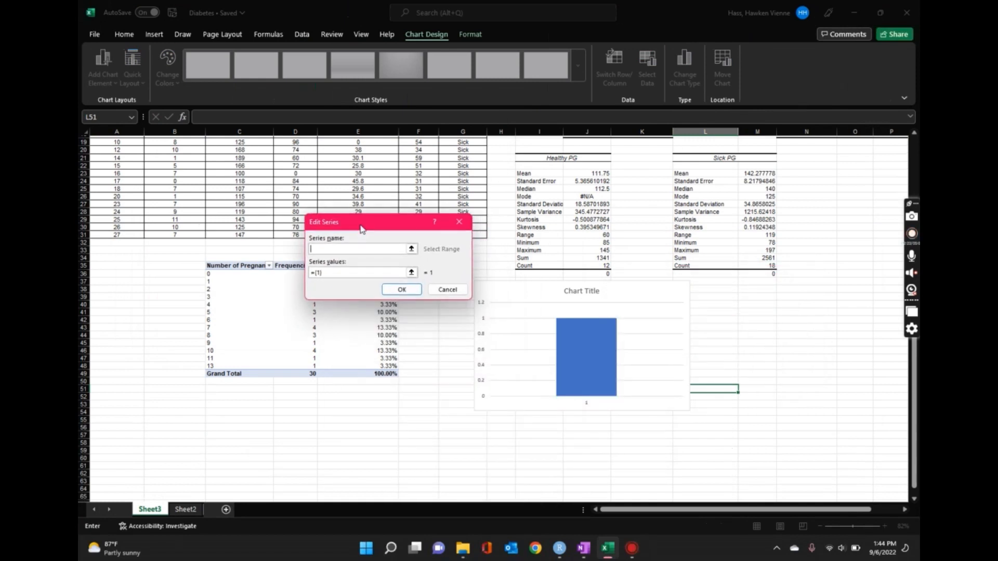
click(546, 159)
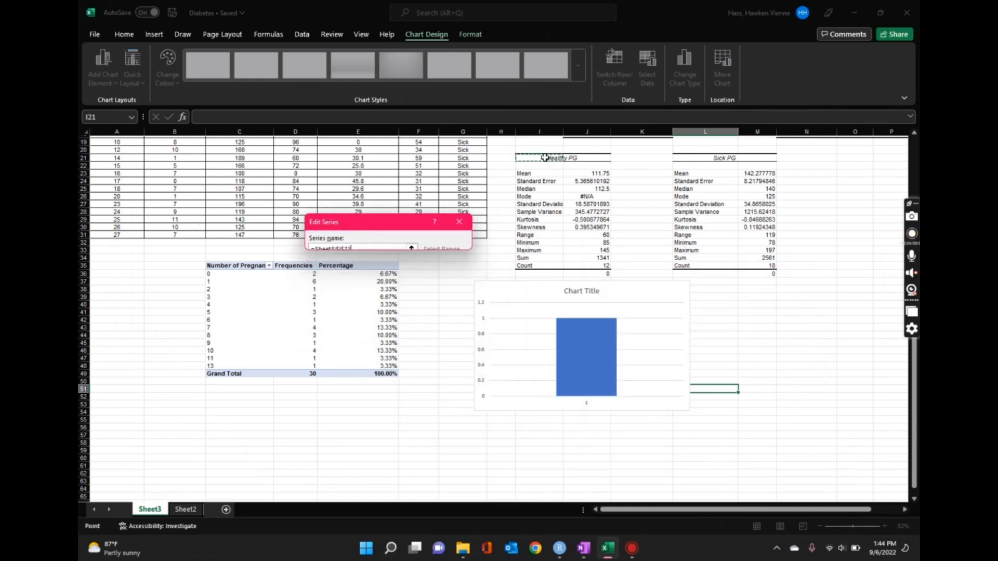
click(390, 272)
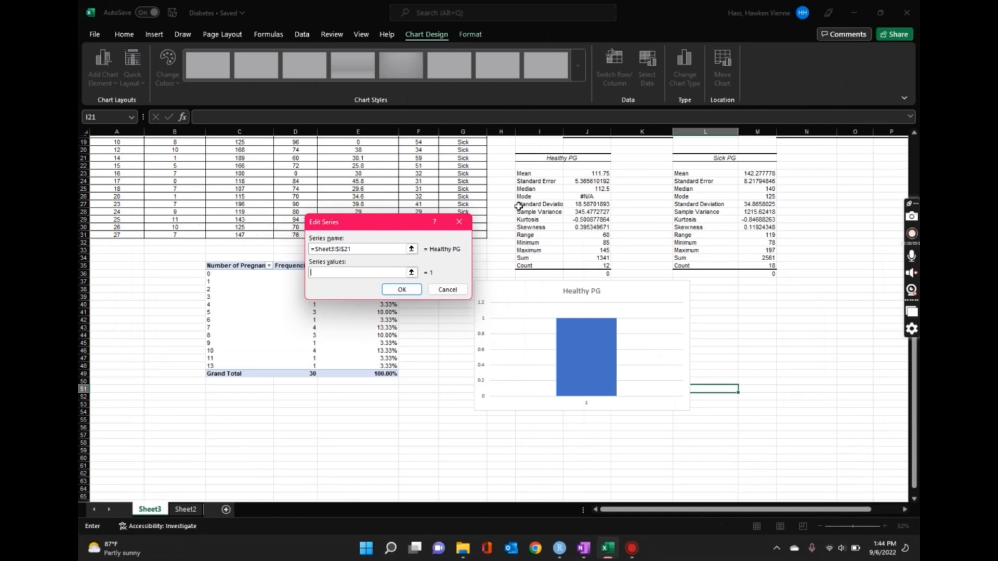
click(592, 174)
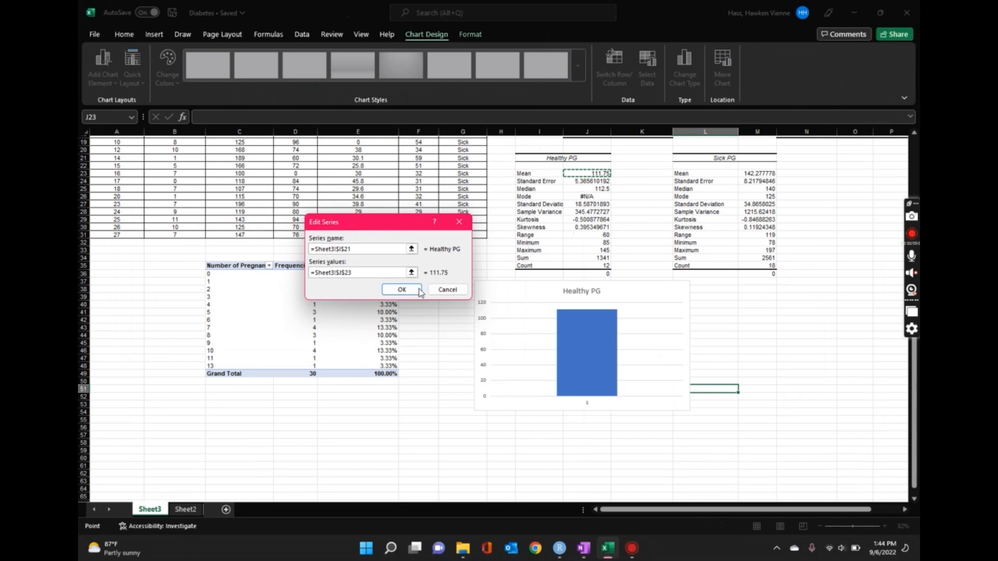
click(403, 289)
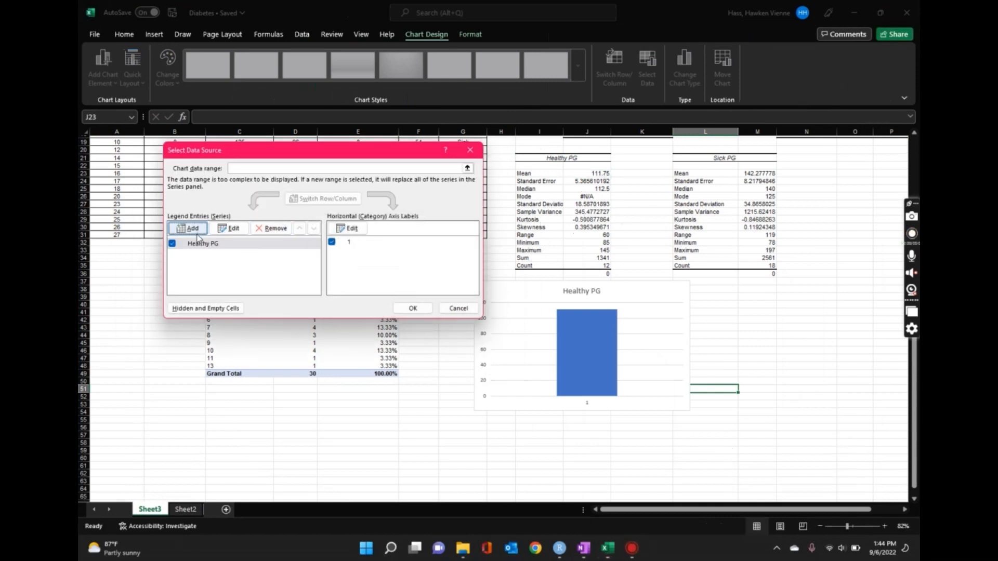
- Add a second chart series named from L21 (Sick PG), with the sick mean in M23 as its value, and apply the data selection
click(183, 228)
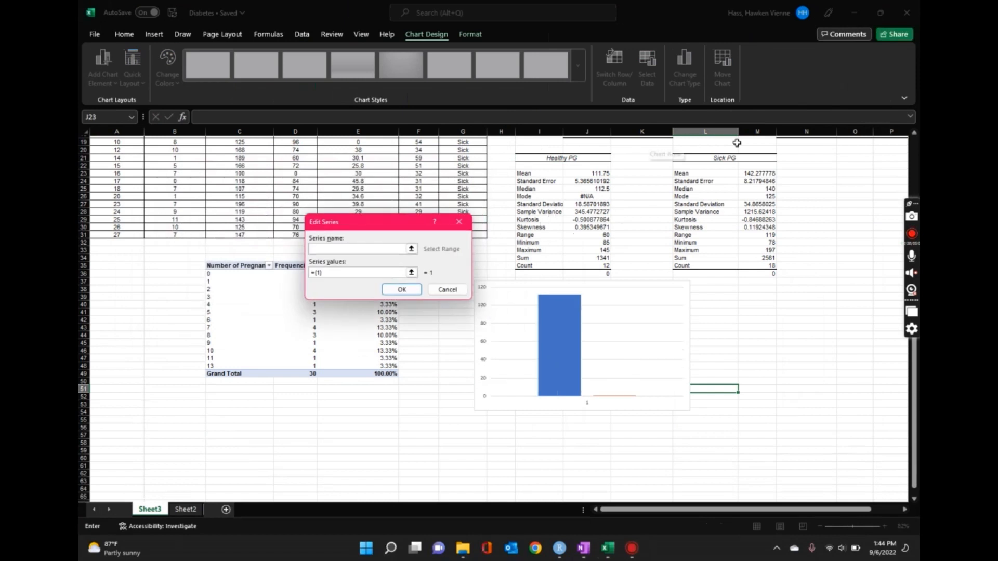
click(727, 158)
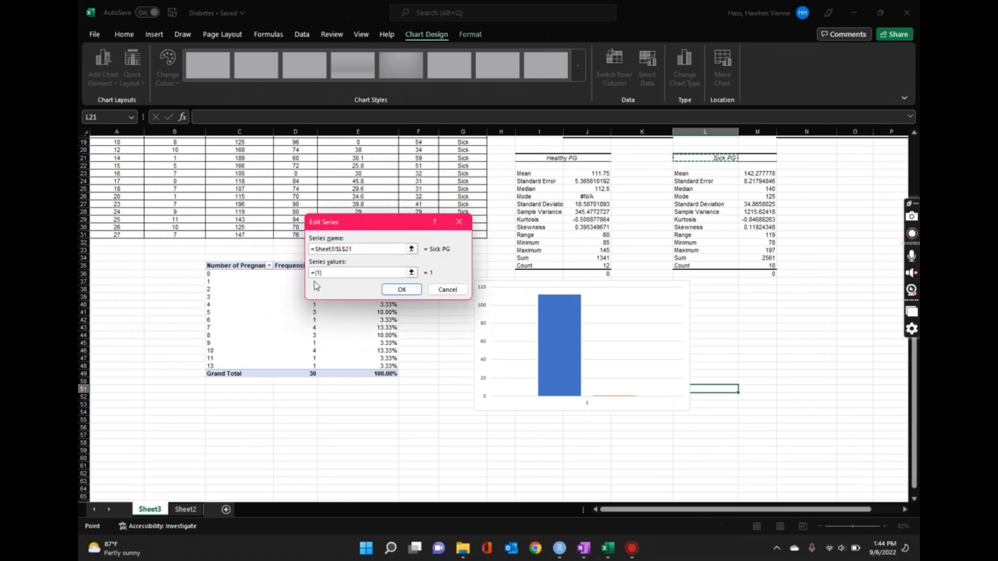
drag(335, 273, 294, 275)
key(BackSpace)
click(760, 173)
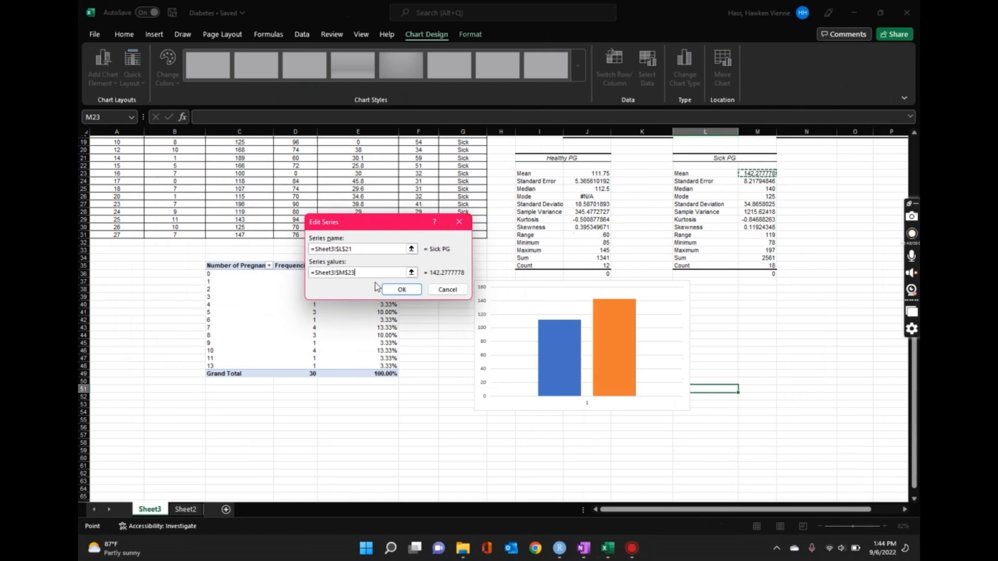
click(405, 289)
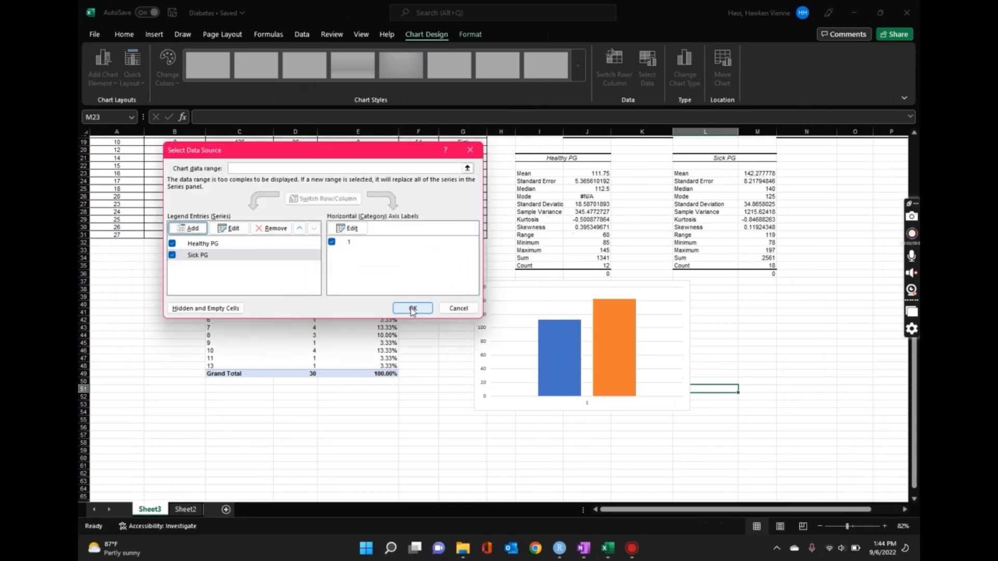
click(413, 309)
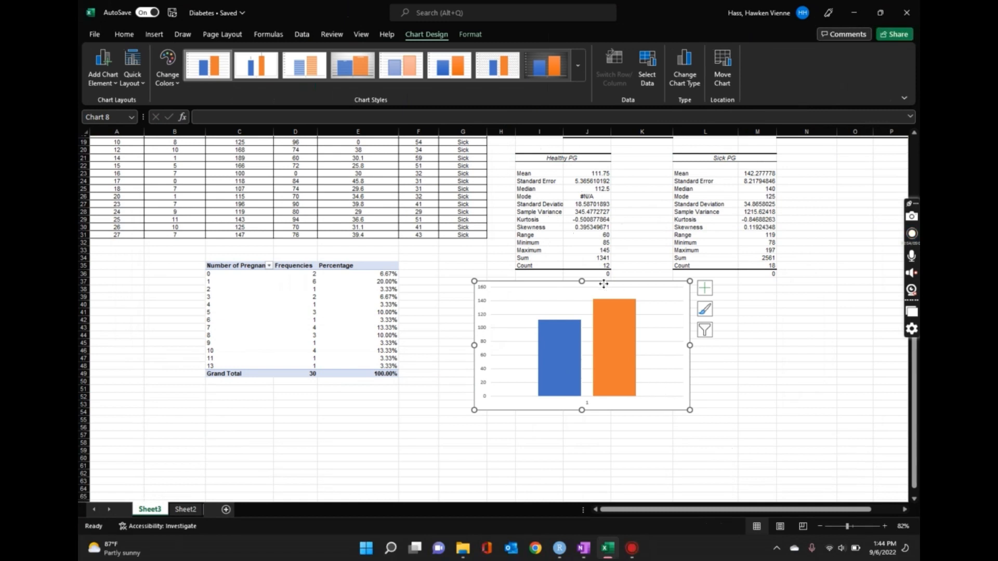
- Move the chart slightly lower beneath the tables and delete its horizontal axis category label
drag(603, 283, 599, 295)
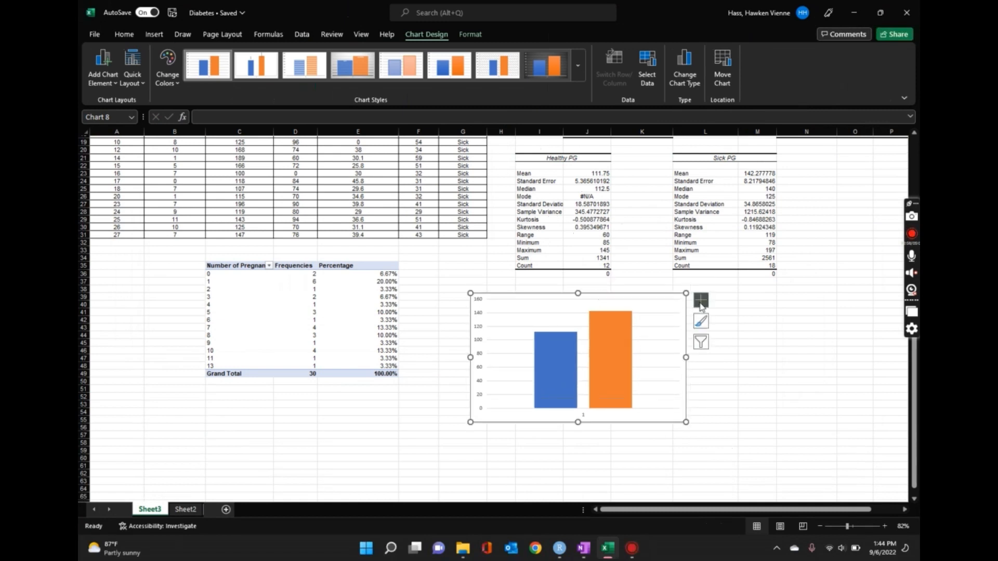
click(584, 418)
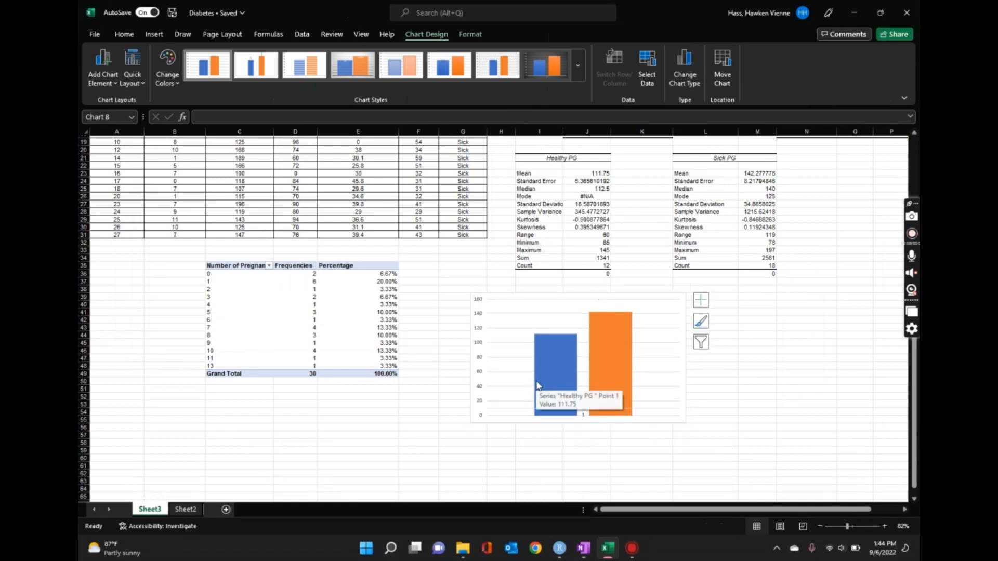
key(Delete)
- Add axis titles and a chart title to the column chart
click(701, 299)
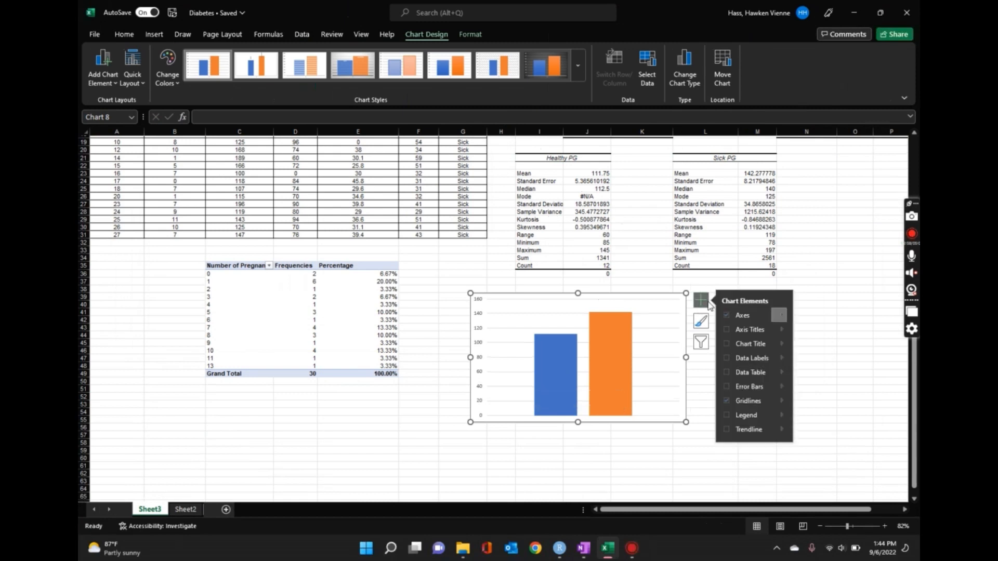
click(727, 329)
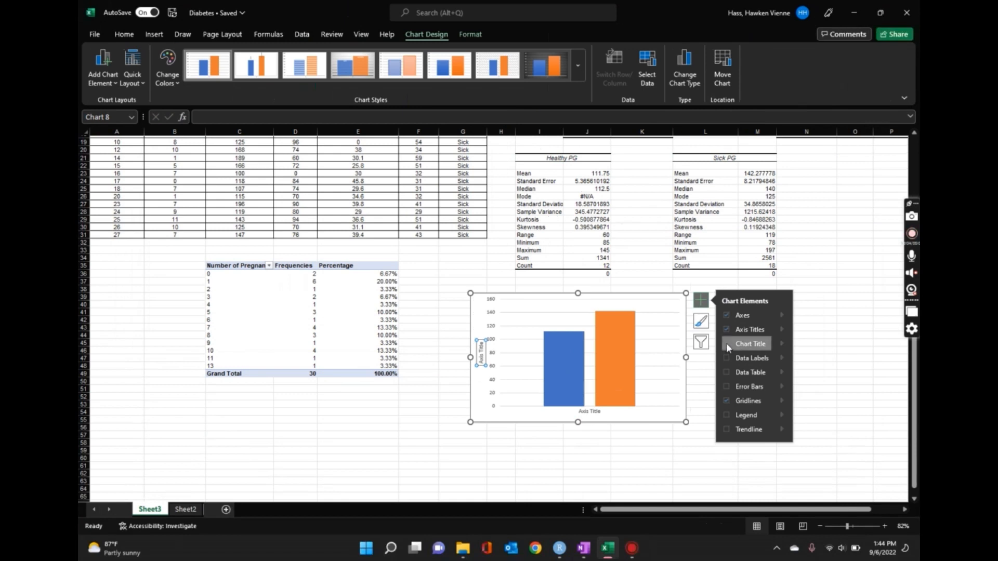
click(727, 344)
- Set the chart title to "PG Concentration for Sick versus Healthy Group"
click(582, 304)
double_click(592, 304)
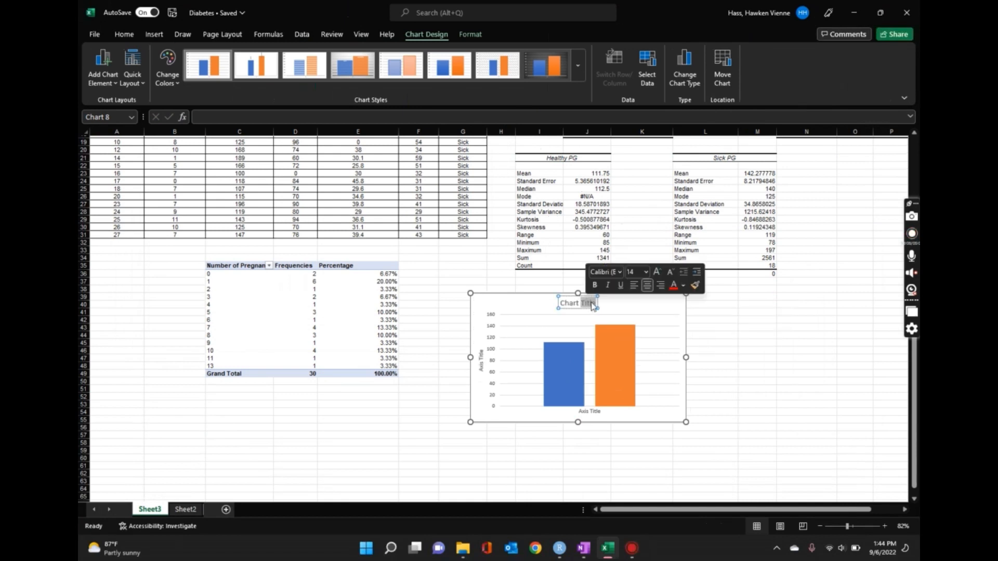
key(BackSpace)
key(BackSpace)
key(BackSpace)
key(BackSpace)
key(BackSpace)
key(BackSpace)
key(BackSpace)
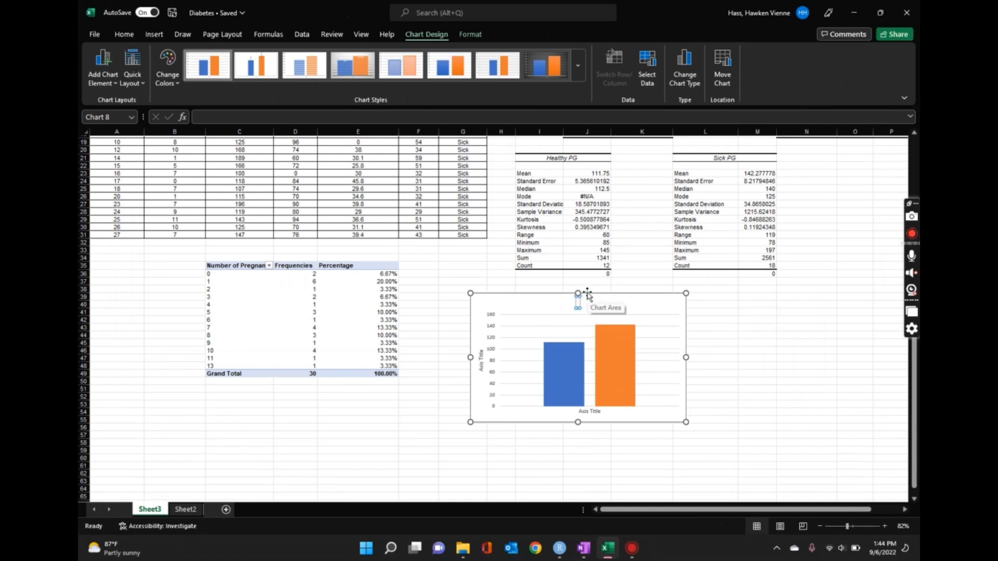
text(PG Com)
text(centrati)
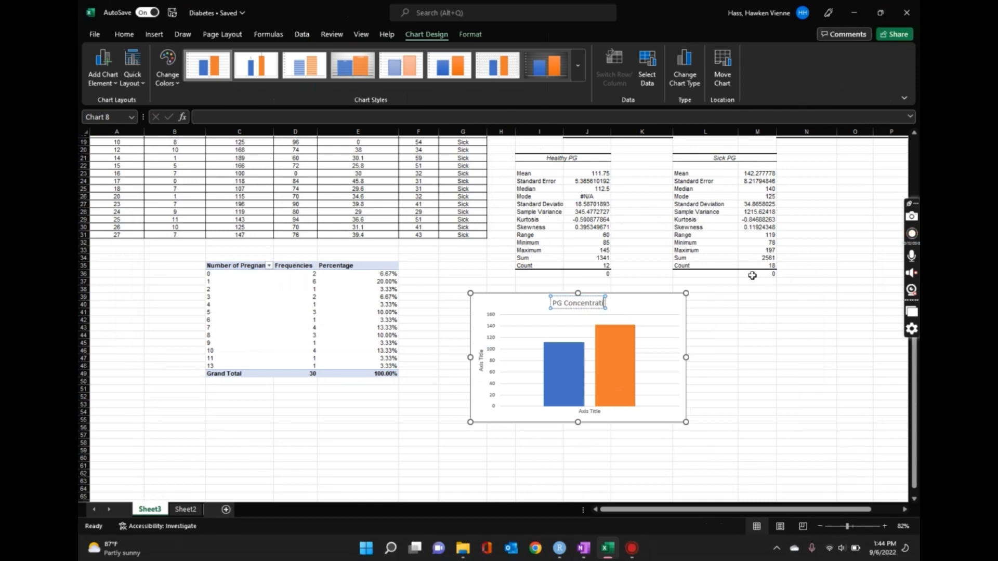
text(on fo)
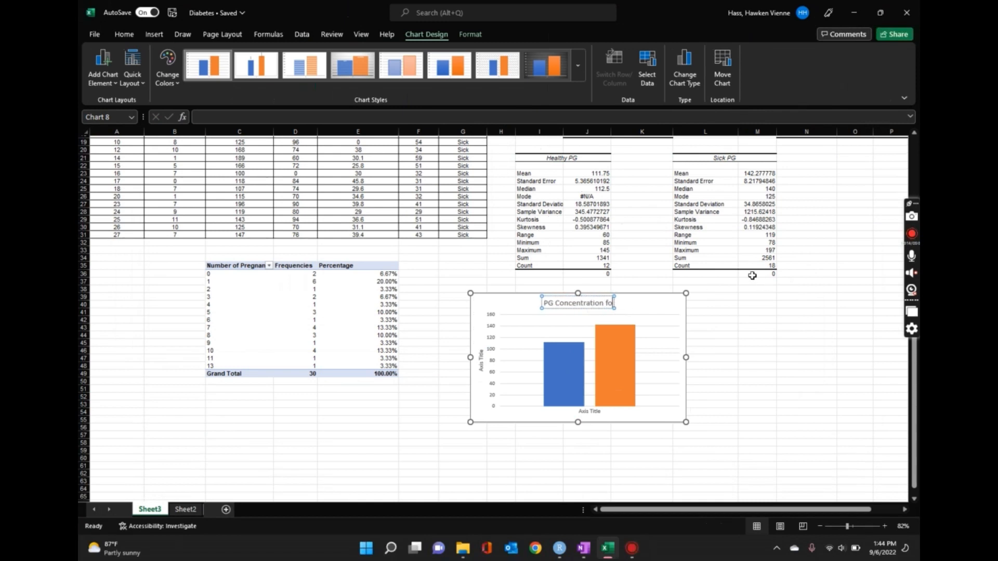
text(r)
text( Sick)
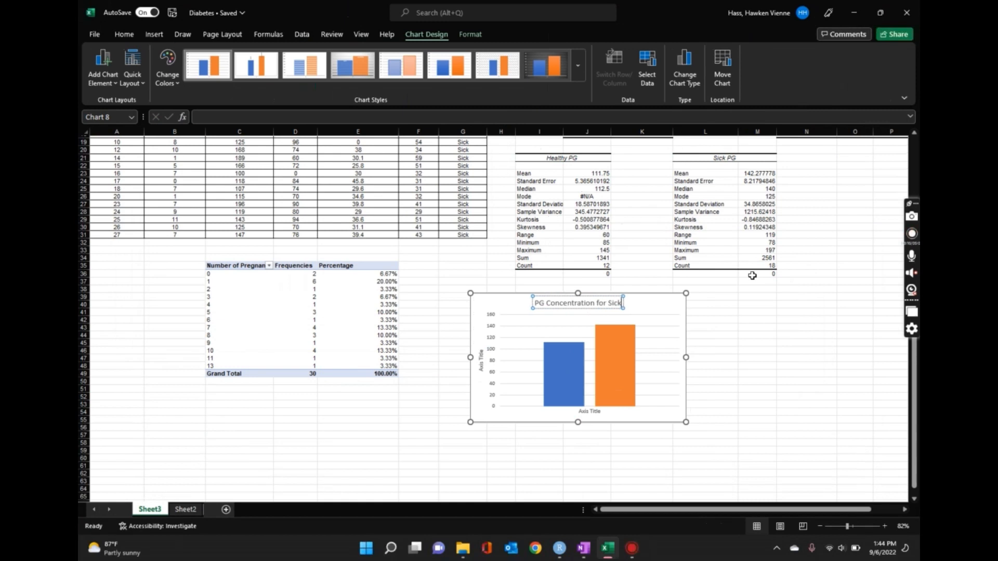
text( versus Healthy)
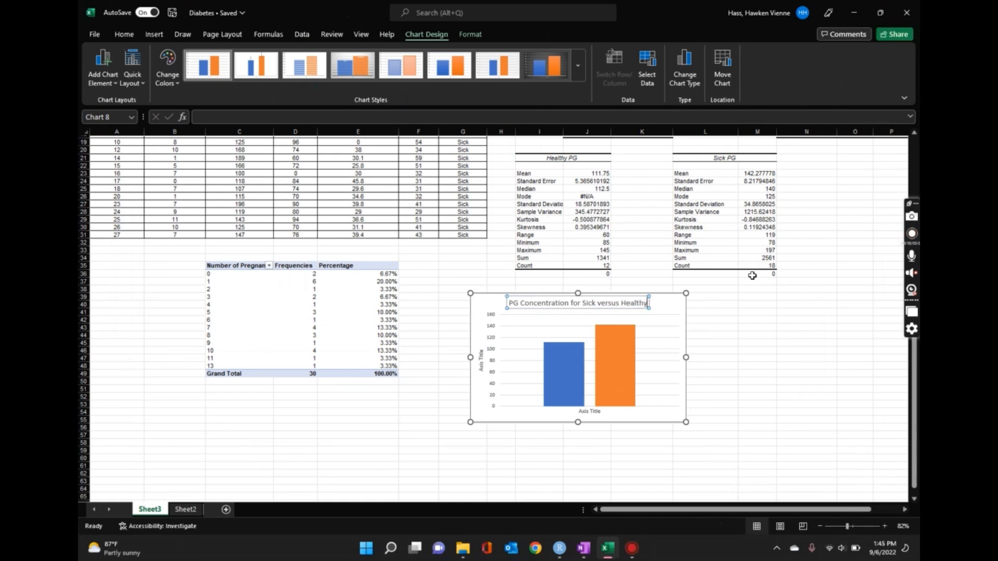
text( Group)
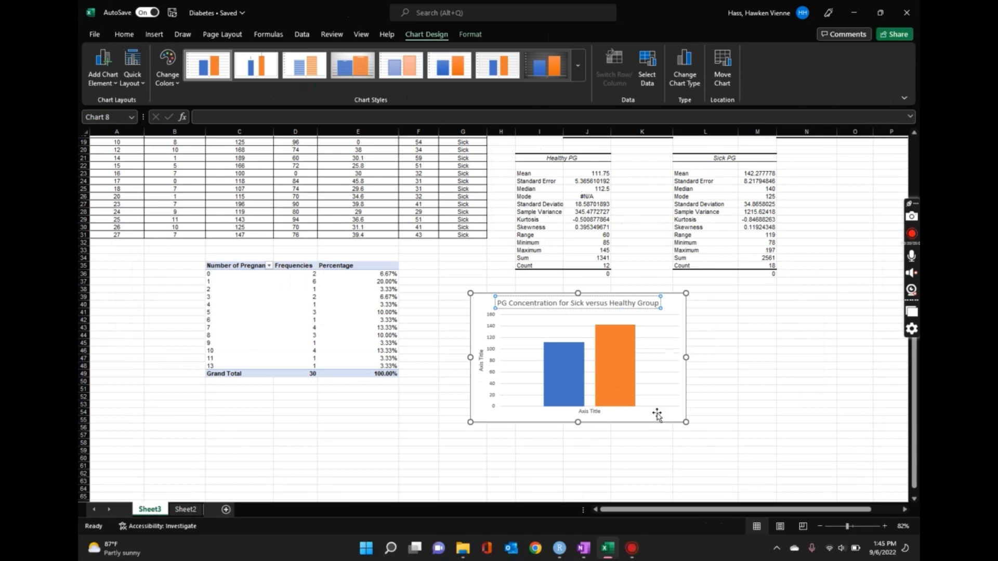
- Set the horizontal axis title to "Diabetes"
click(596, 412)
triple_click(599, 412)
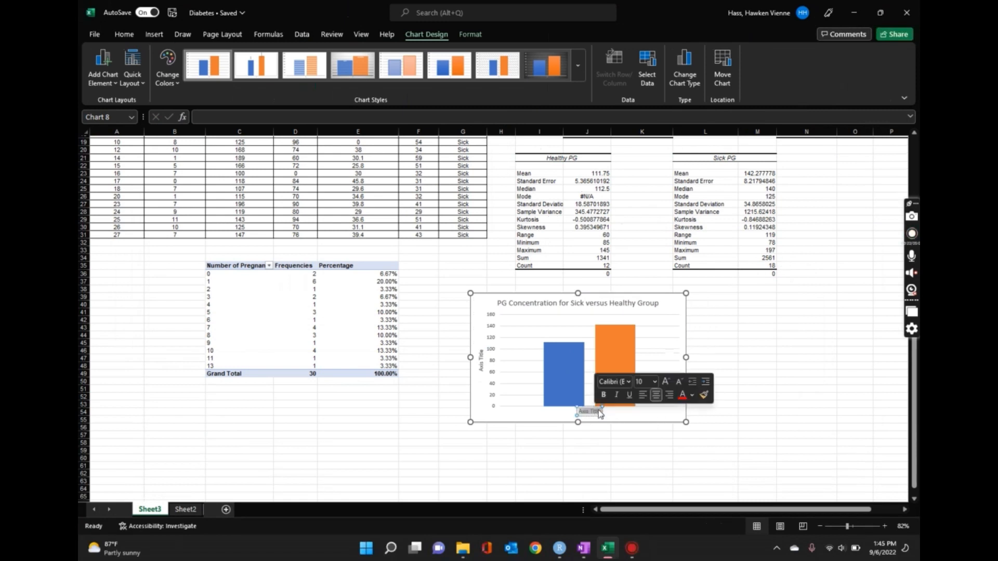
text(Diabet)
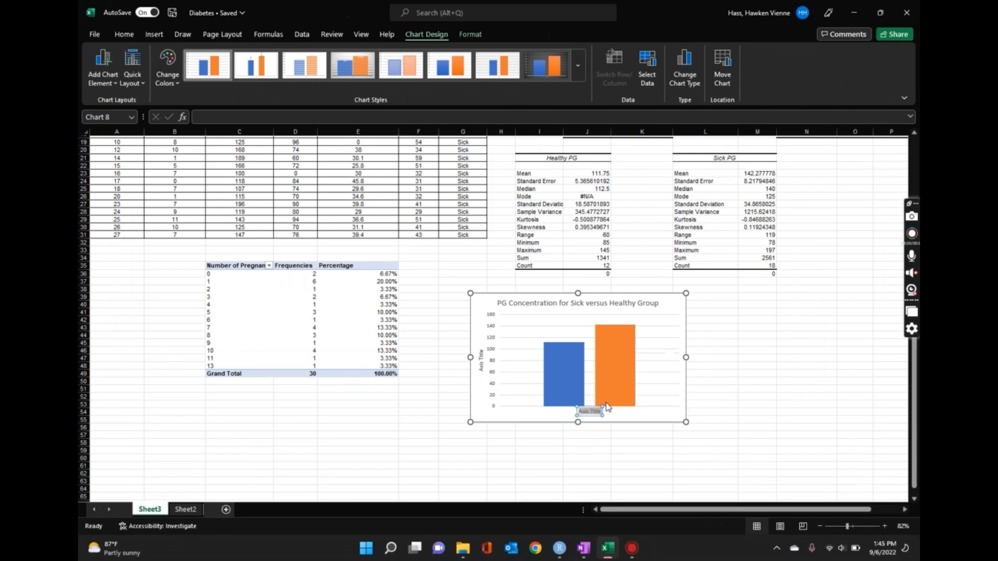
text(es)
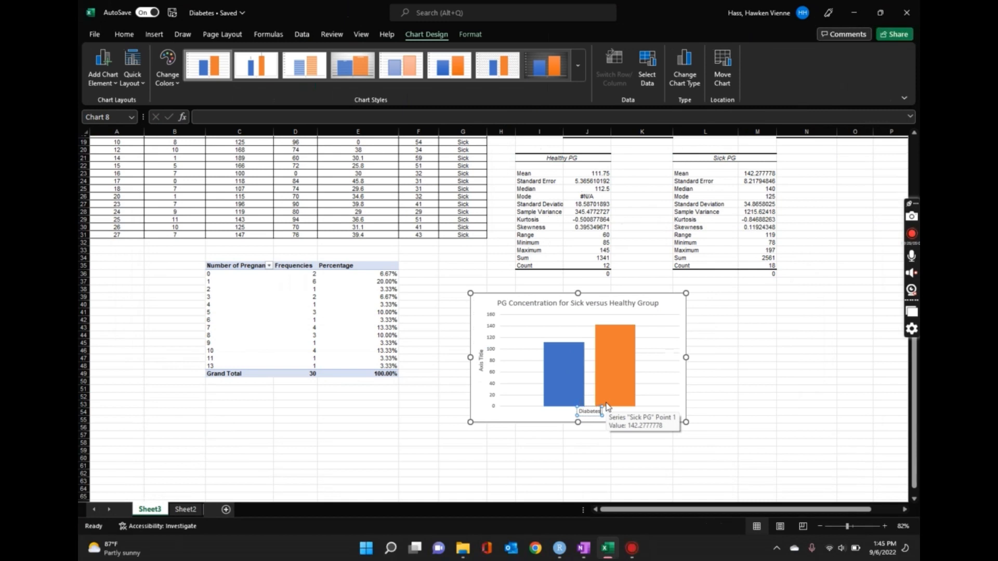
- Set the vertical axis title to "PG Concentration" and close the axis title formatting options
double_click(482, 359)
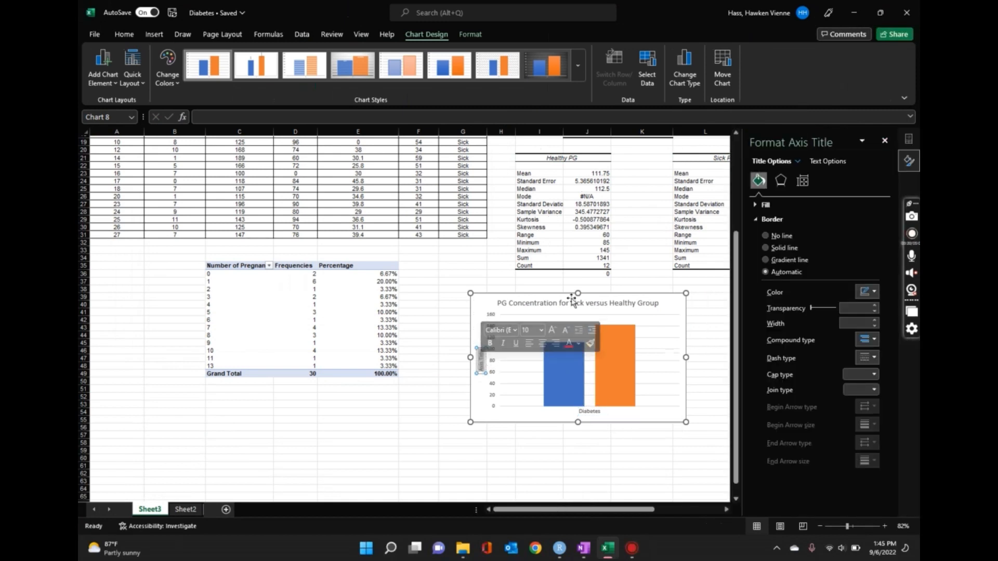
text(PG)
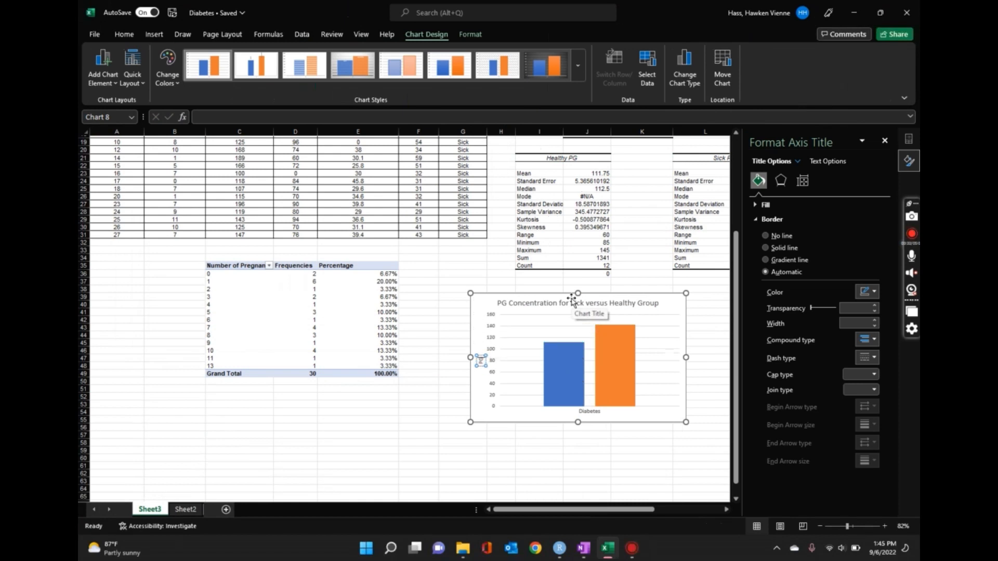
text( Concentration)
click(885, 140)
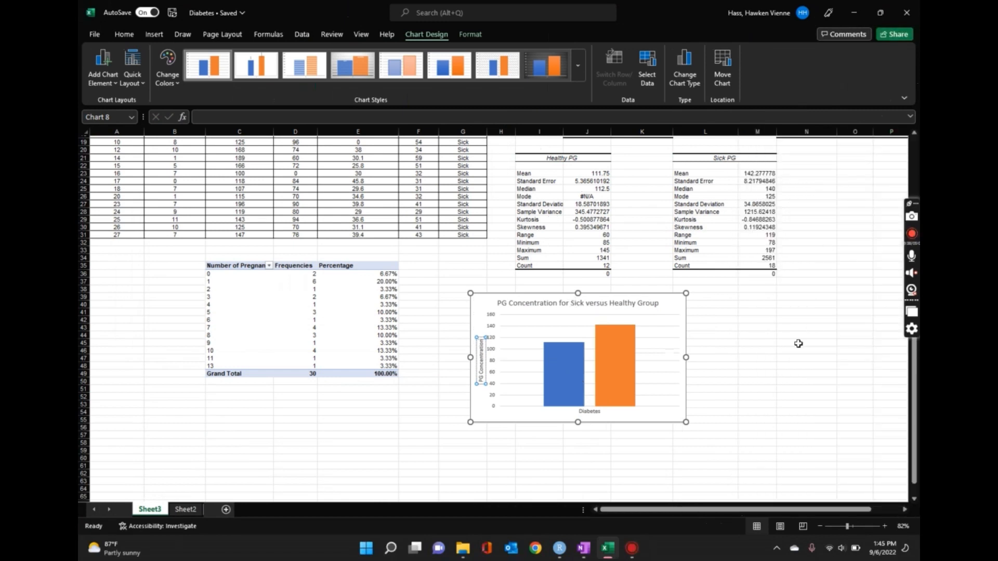
- Add a legend to the chart to identify the Healthy PG and Sick PG columns
click(799, 343)
click(668, 314)
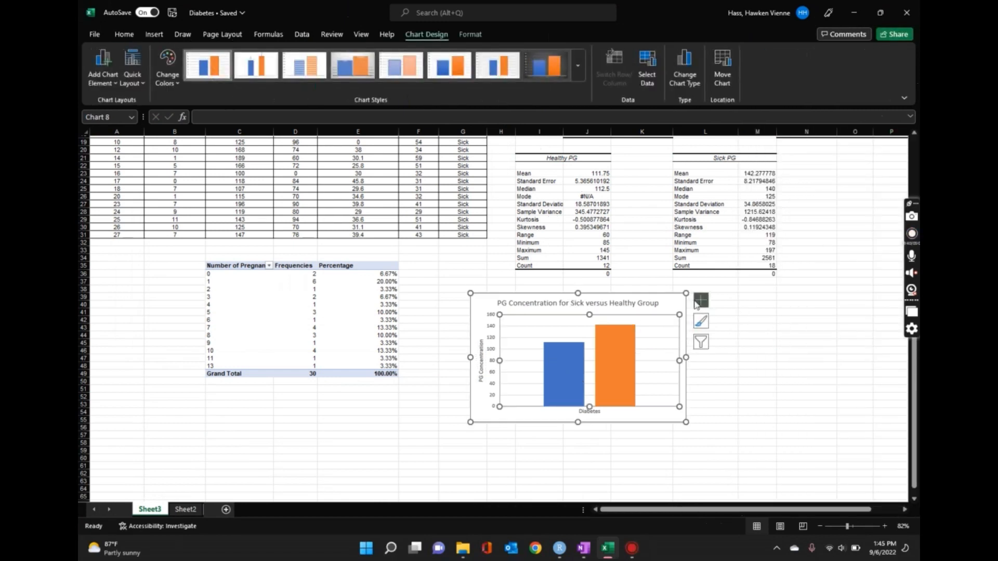
click(700, 302)
click(745, 419)
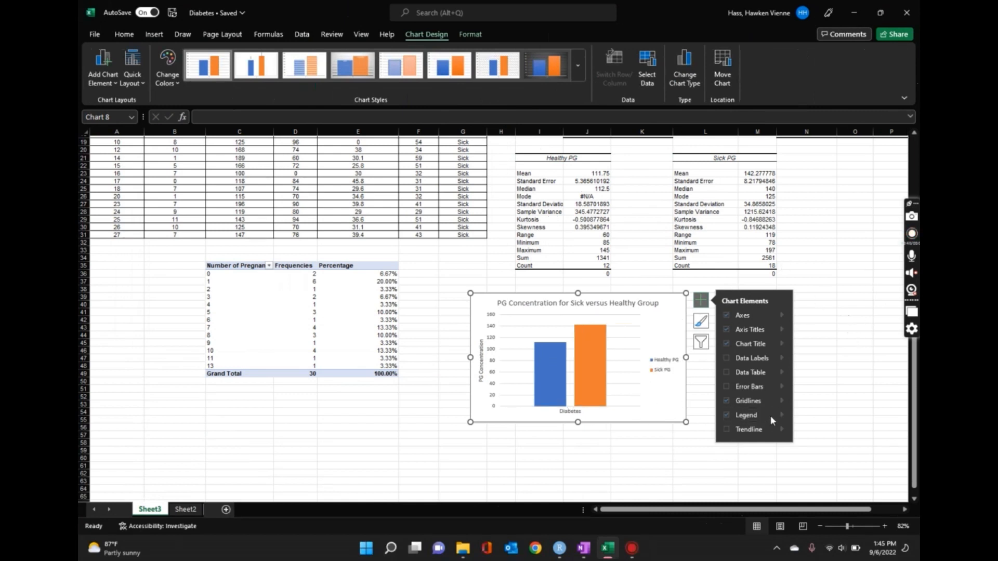
- Add error bars to the Healthy PG series of the chart and show their formatting options
click(782, 386)
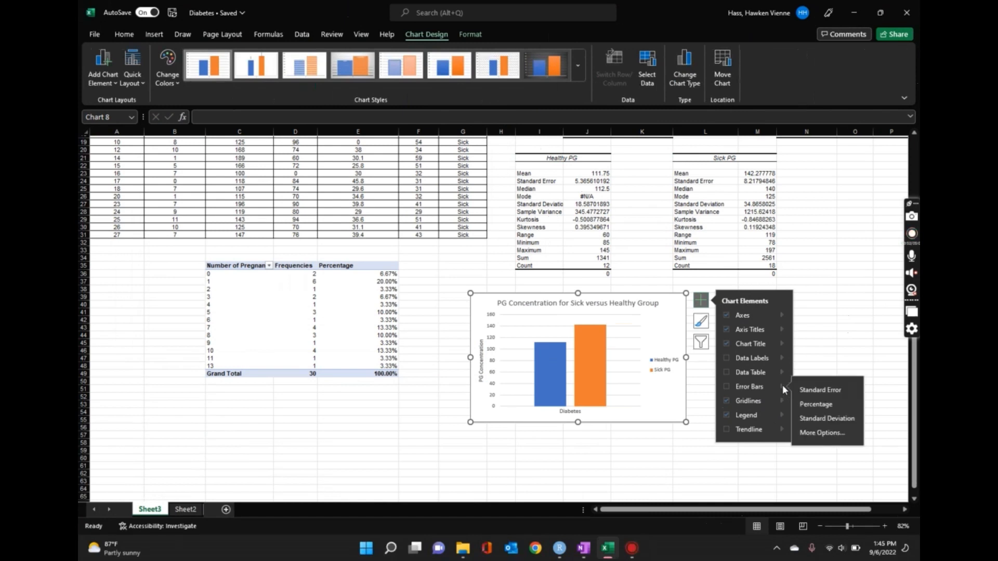
click(841, 439)
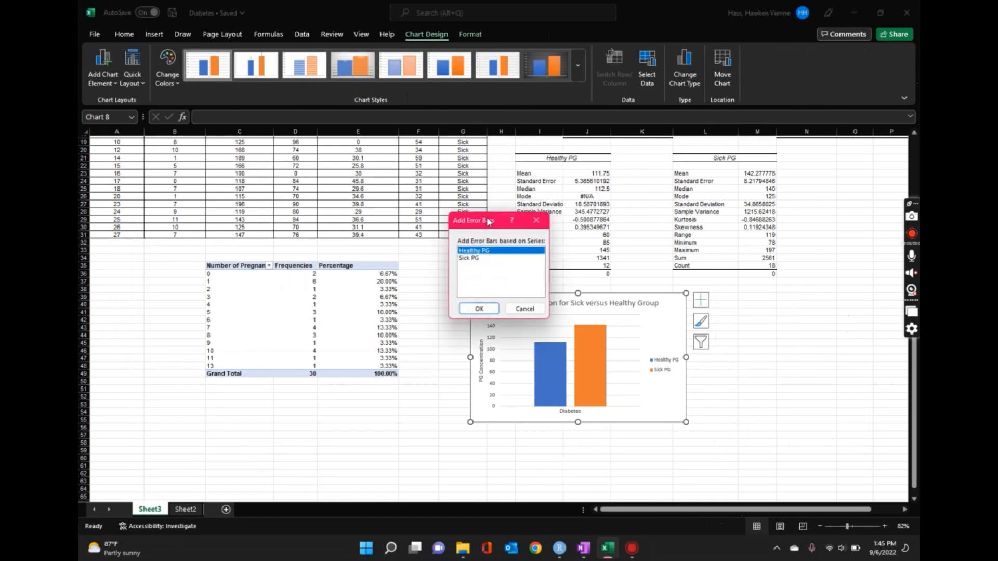
drag(488, 222, 699, 175)
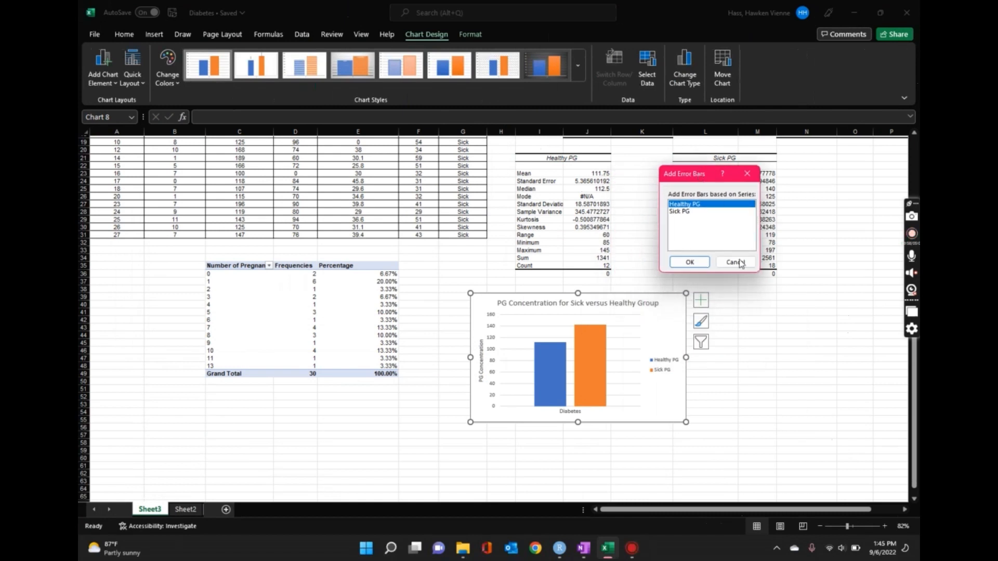
click(690, 261)
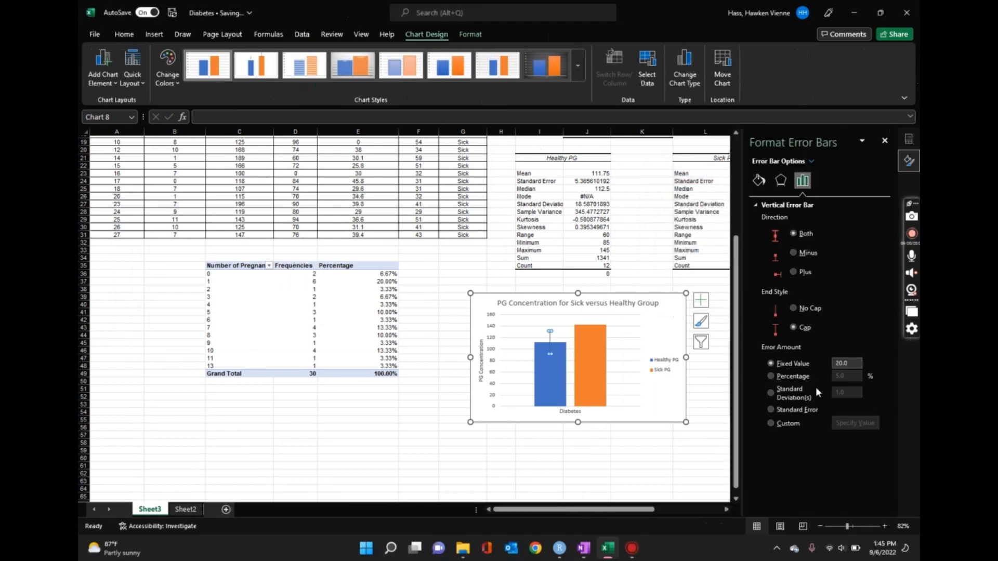
- Give the Healthy PG error bars custom positive and negative values from its standard deviation cell, Sheet3!$J$27
click(771, 423)
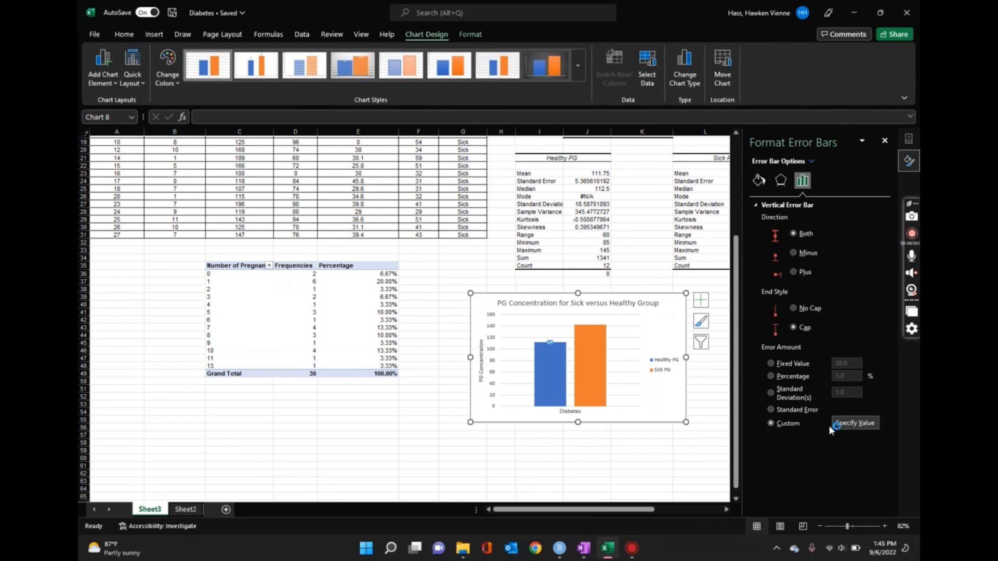
click(859, 425)
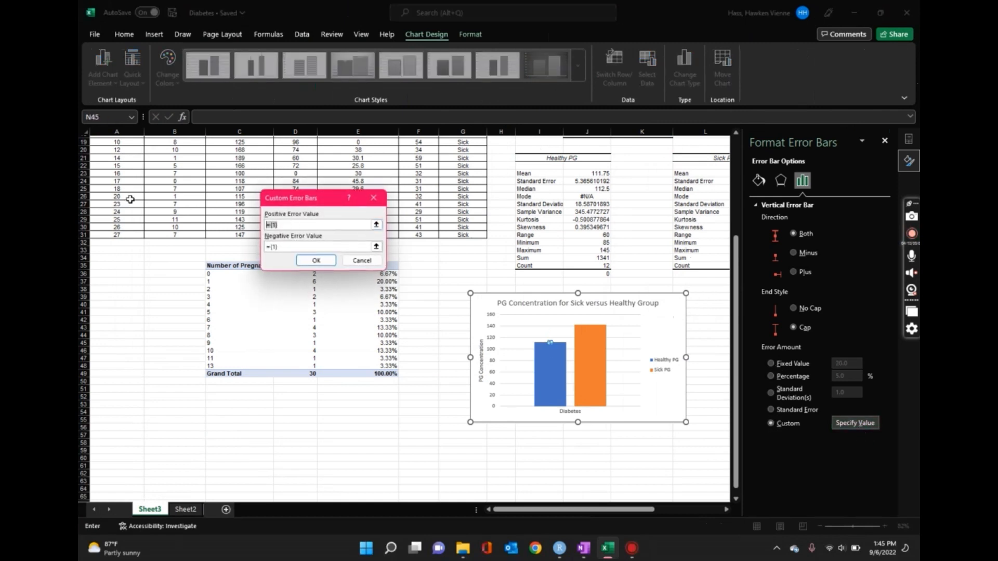
key(BackSpace)
click(587, 205)
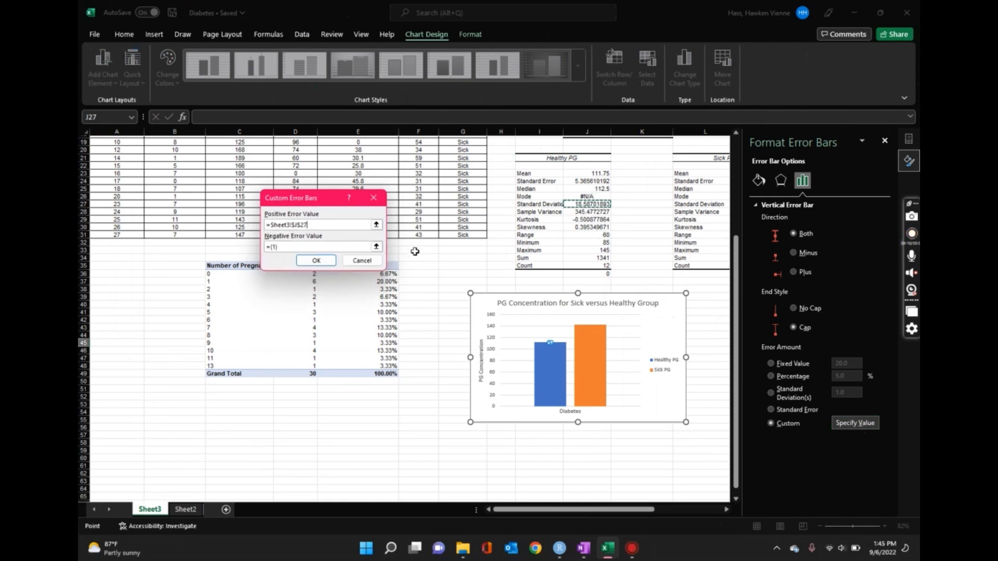
key(Tab)
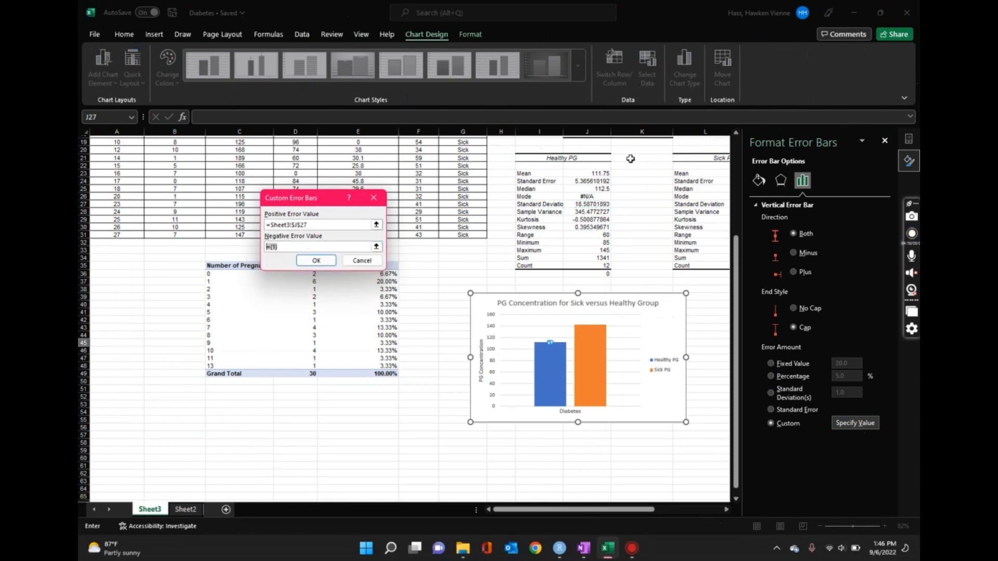
key(BackSpace)
click(592, 205)
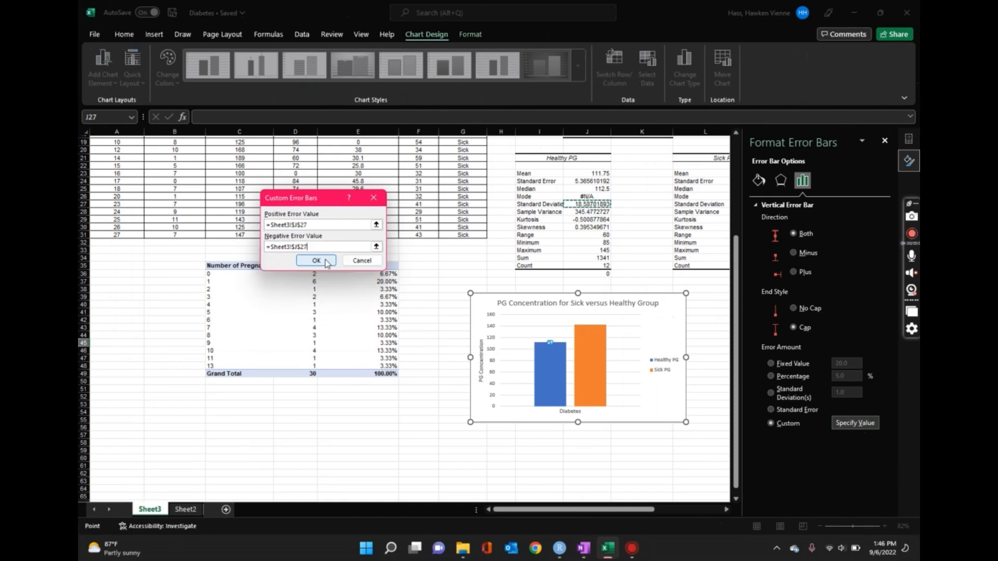
click(316, 260)
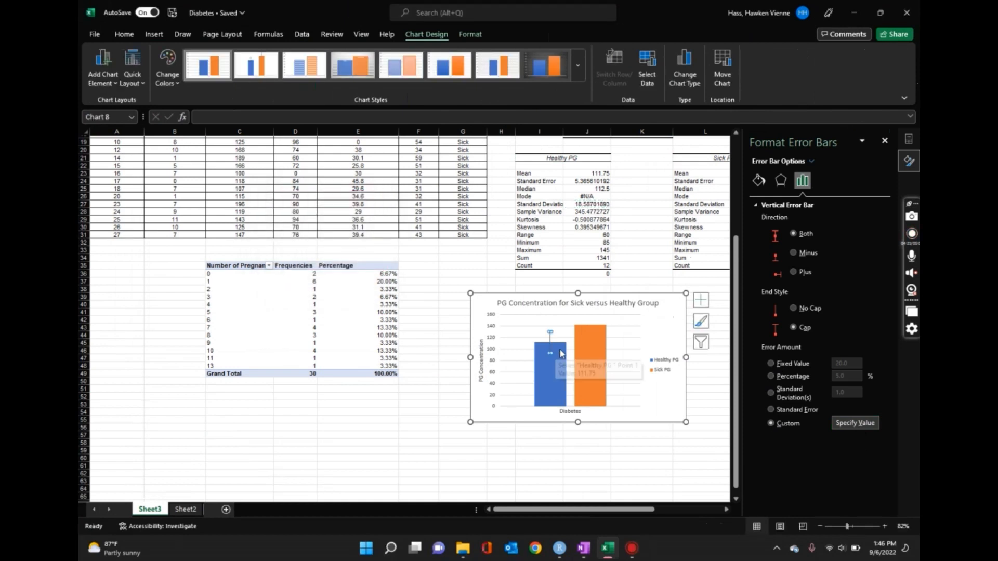
- Add standard deviation error bars to the Sick PG series and show their formatting options
click(599, 345)
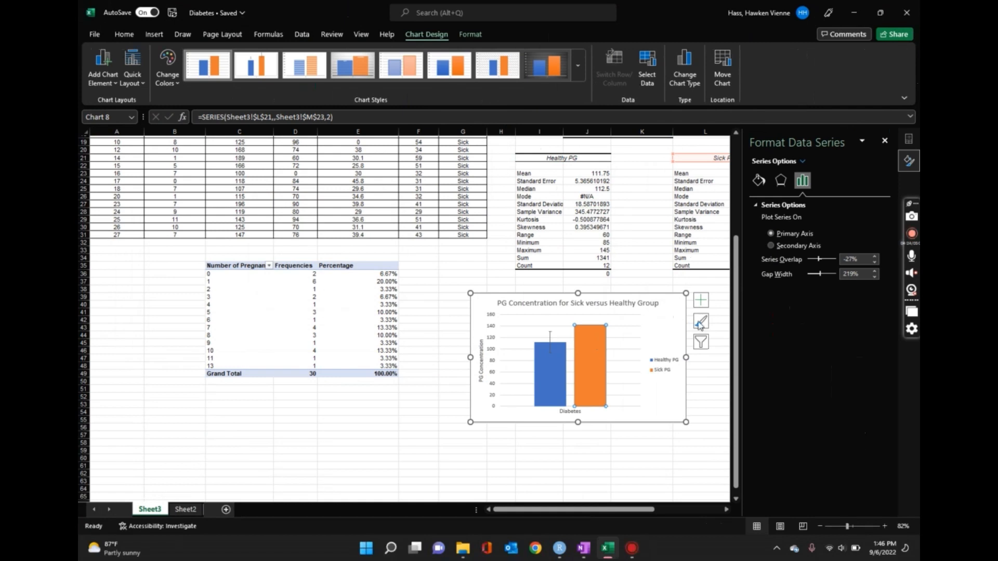
click(701, 300)
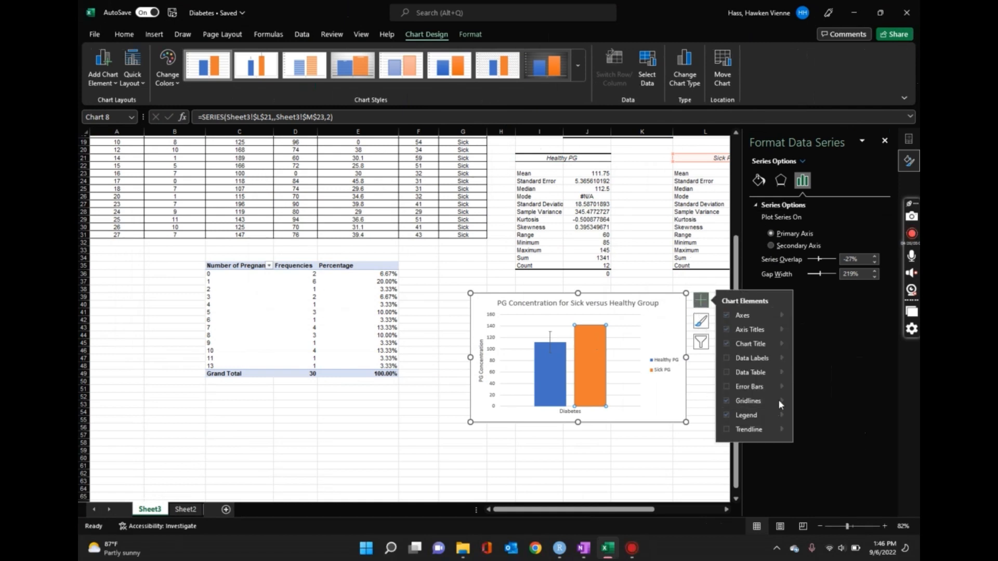
mouse_move(779, 389)
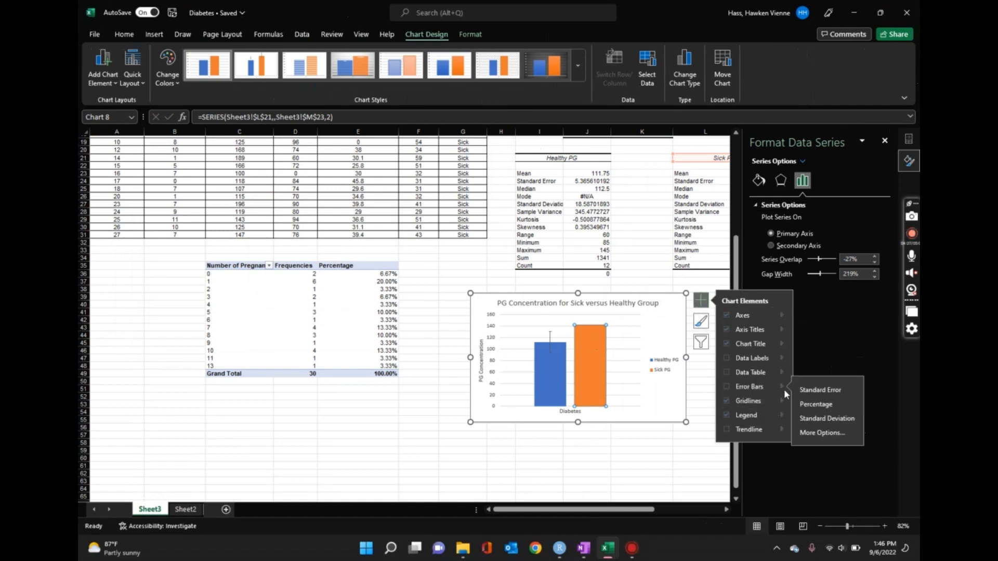
click(820, 424)
click(823, 433)
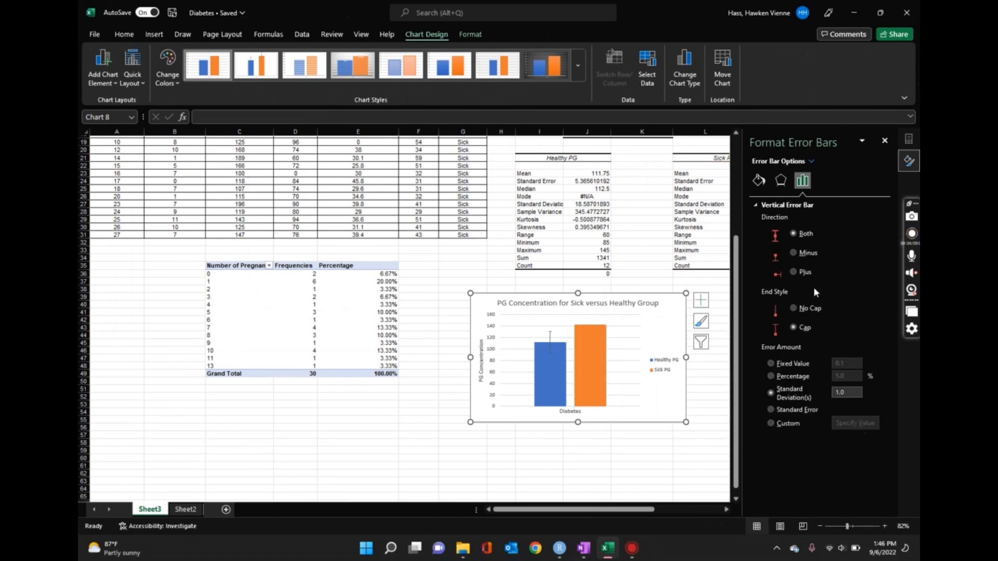
- Switch the Sick PG error bars to a custom amount with the standard deviation cell Sheet3!$M$27 as positive error value
click(772, 424)
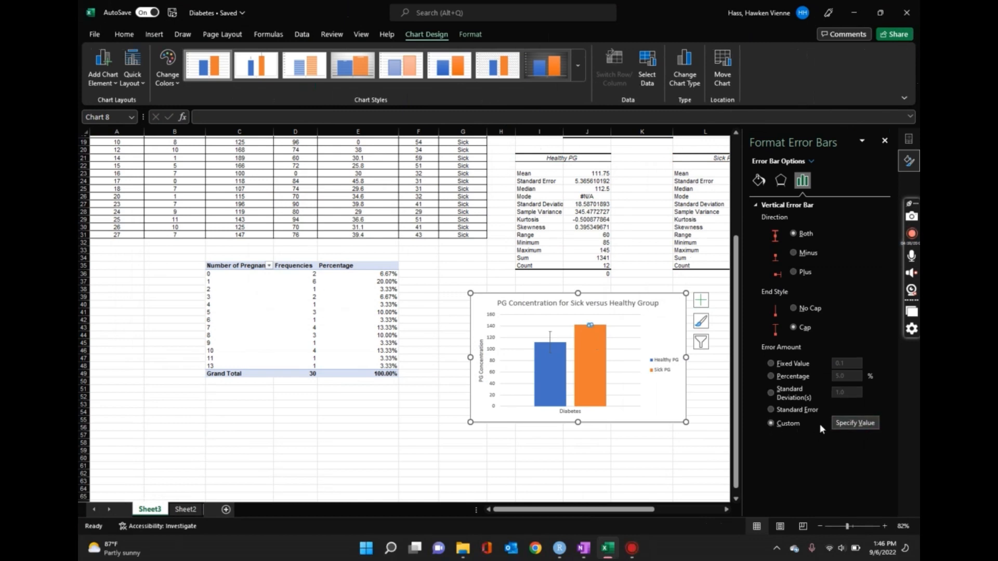
click(855, 423)
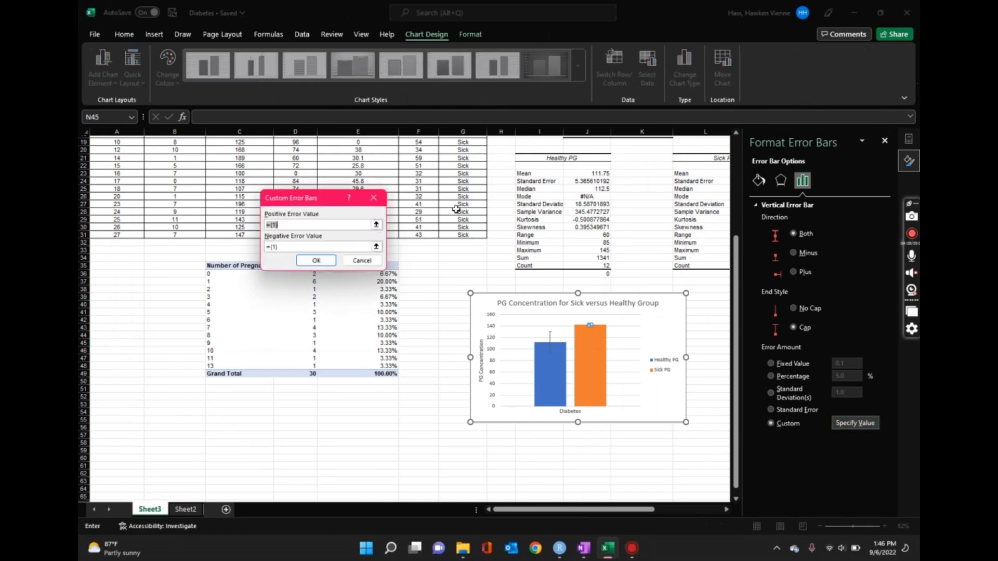
key(BackSpace)
drag(640, 510, 700, 509)
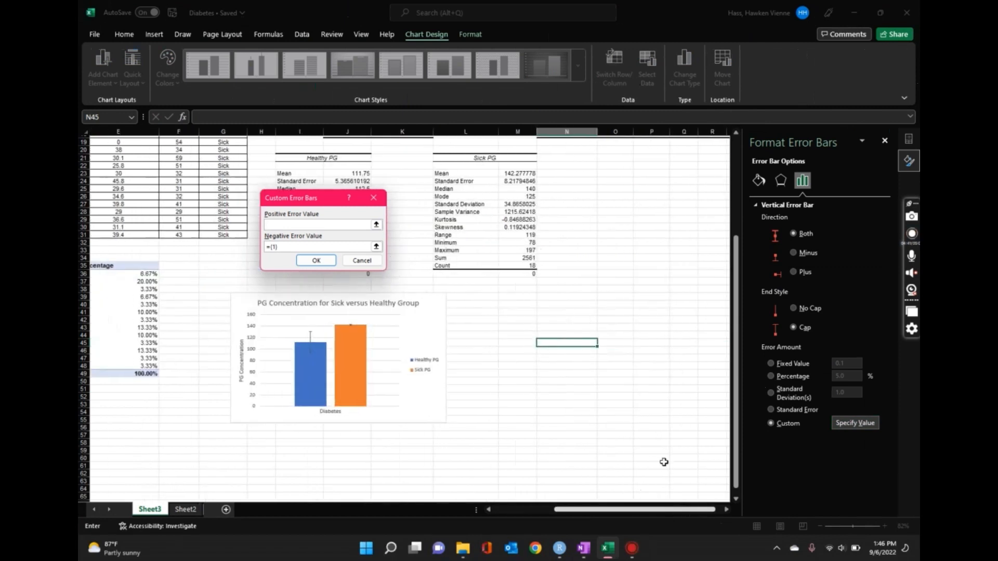
click(522, 204)
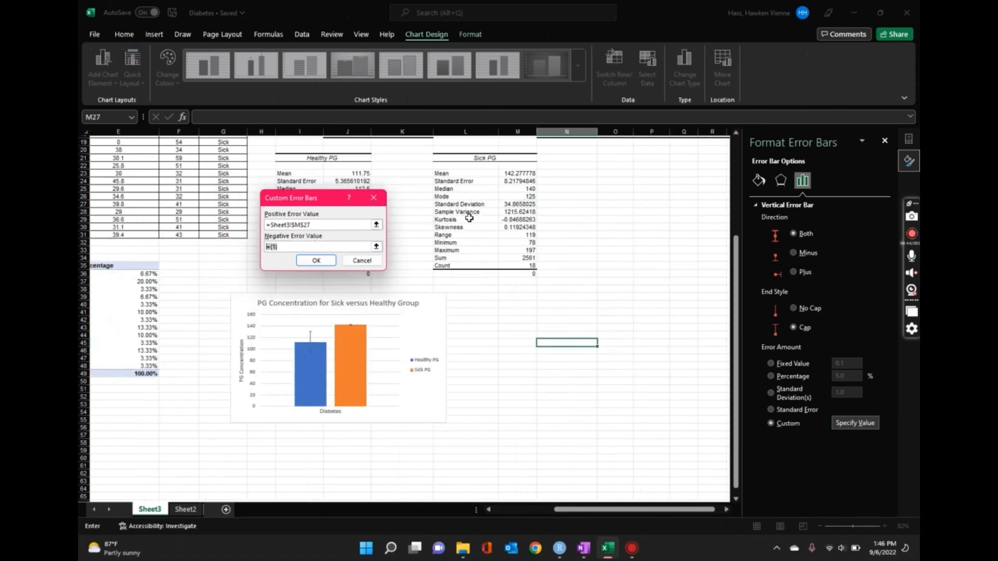
- Set the Sick PG negative error value to Sheet3!$M$27 as well, apply the custom error bars and close the formatting options
click(520, 207)
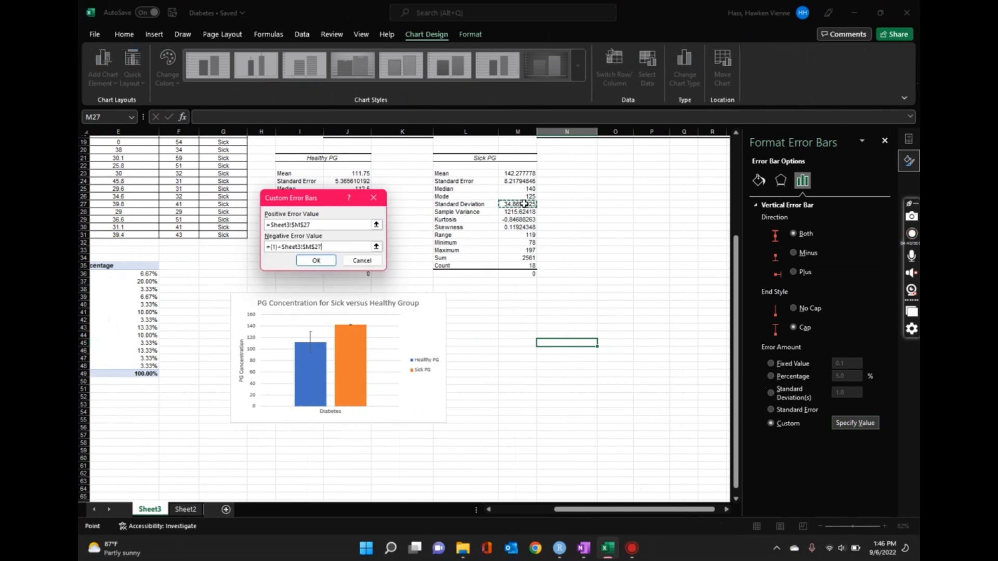
key(Return)
click(477, 311)
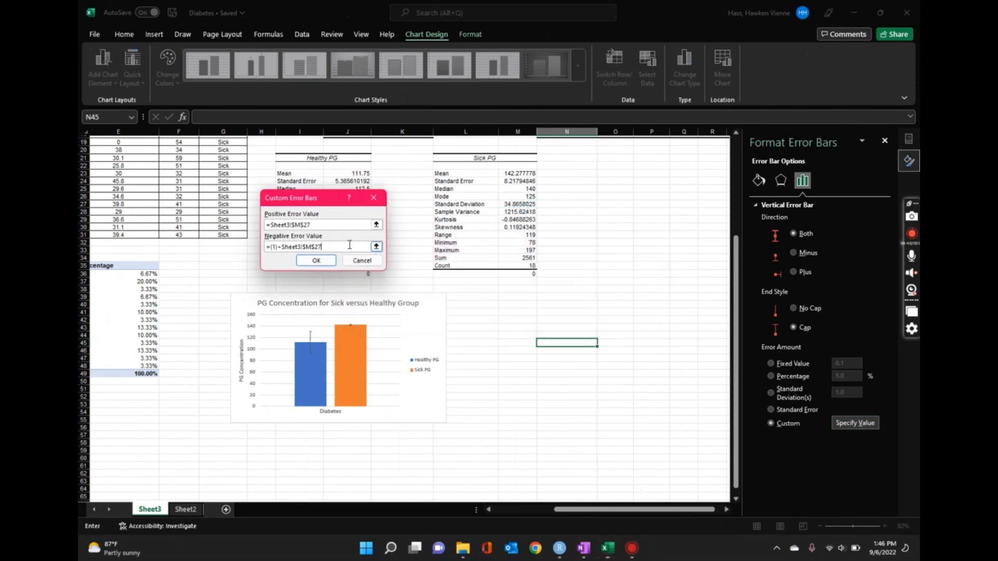
drag(349, 245, 180, 237)
key(BackSpace)
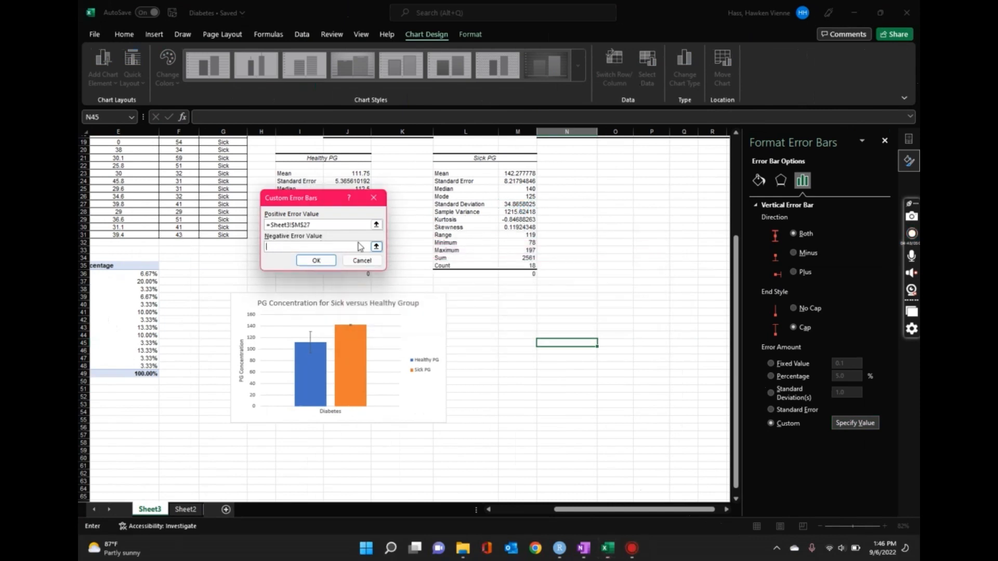
click(516, 205)
key(Return)
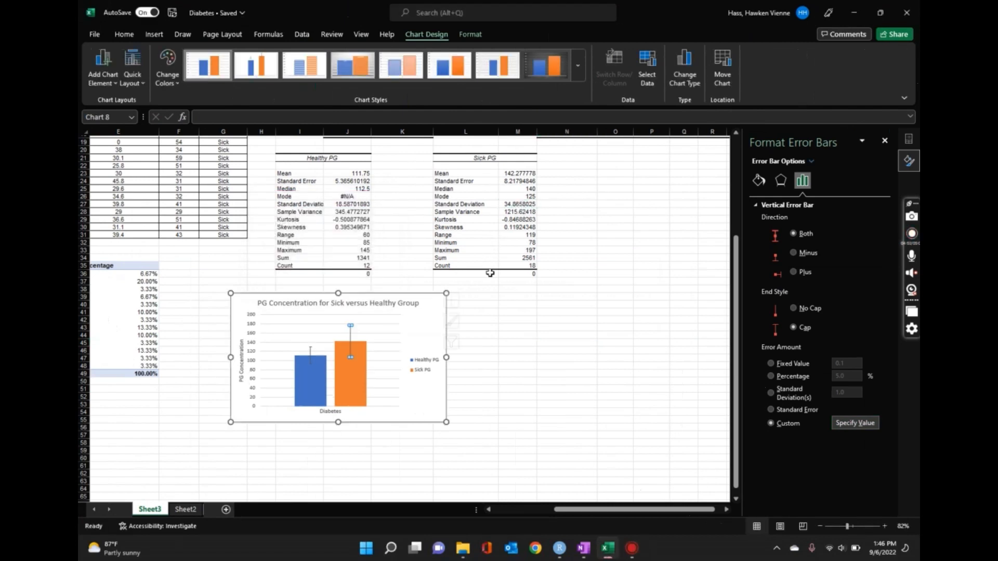
click(493, 381)
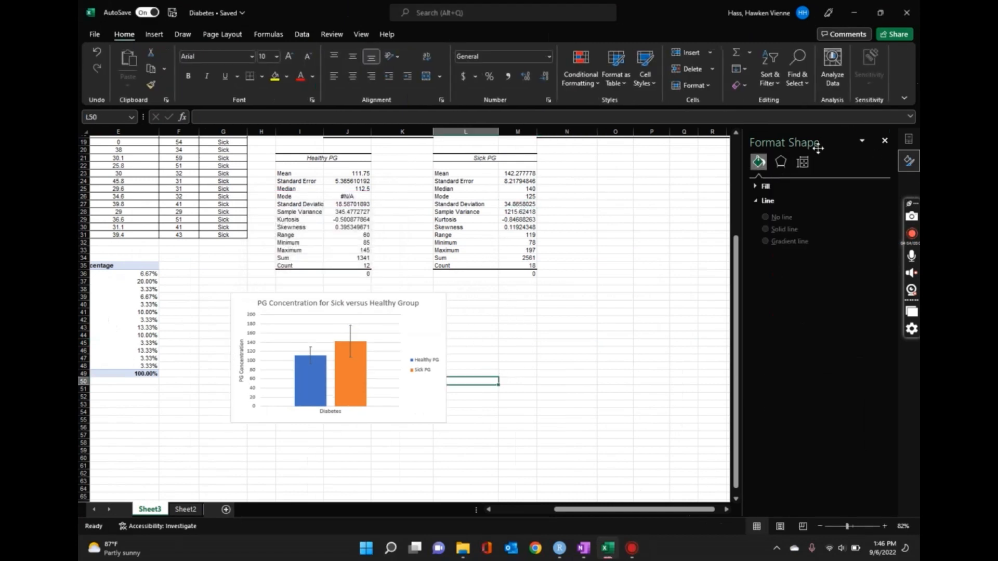
click(884, 141)
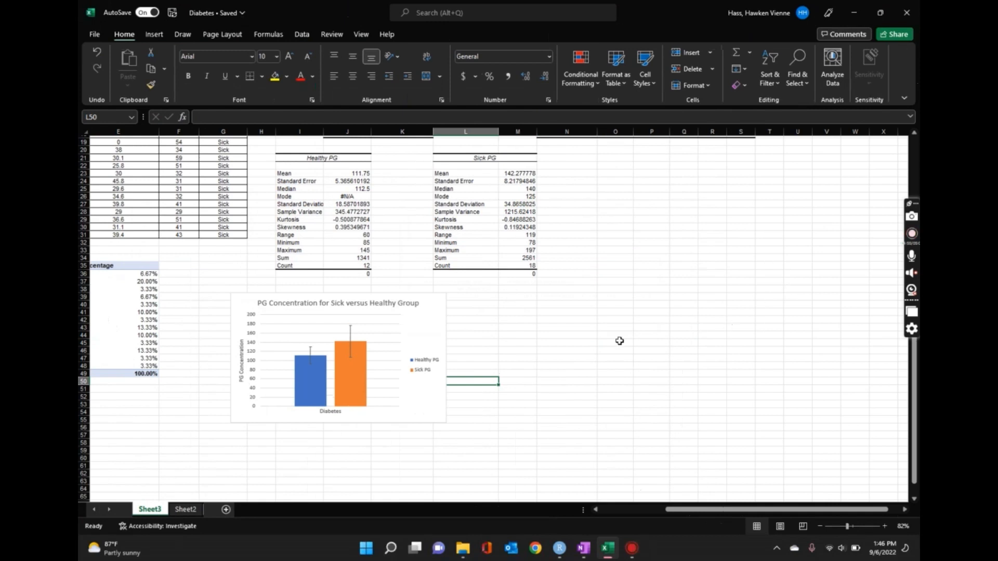
- Inspect the Sick PG column and its error bars in the chart, and deselect the chart
click(440, 407)
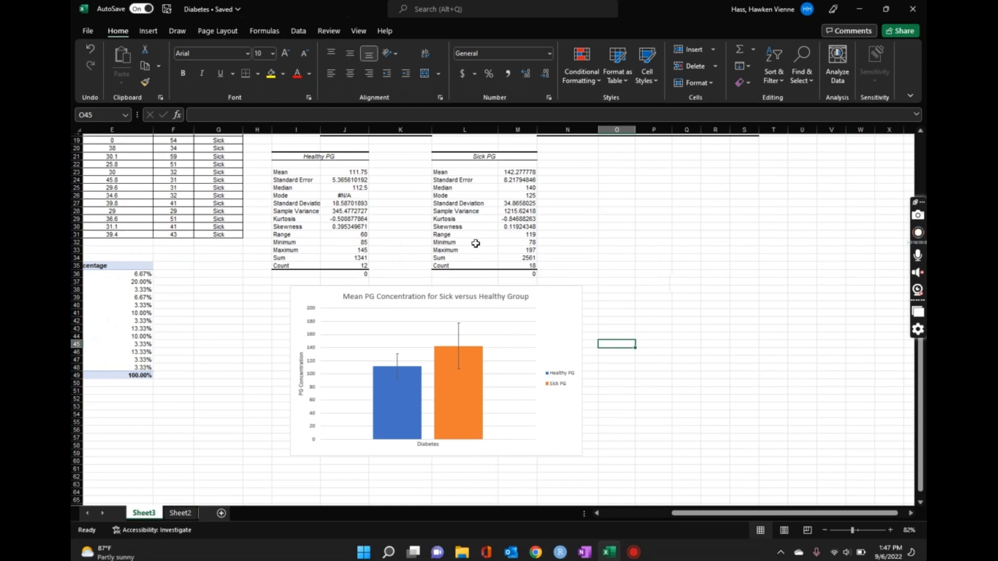
click(450, 351)
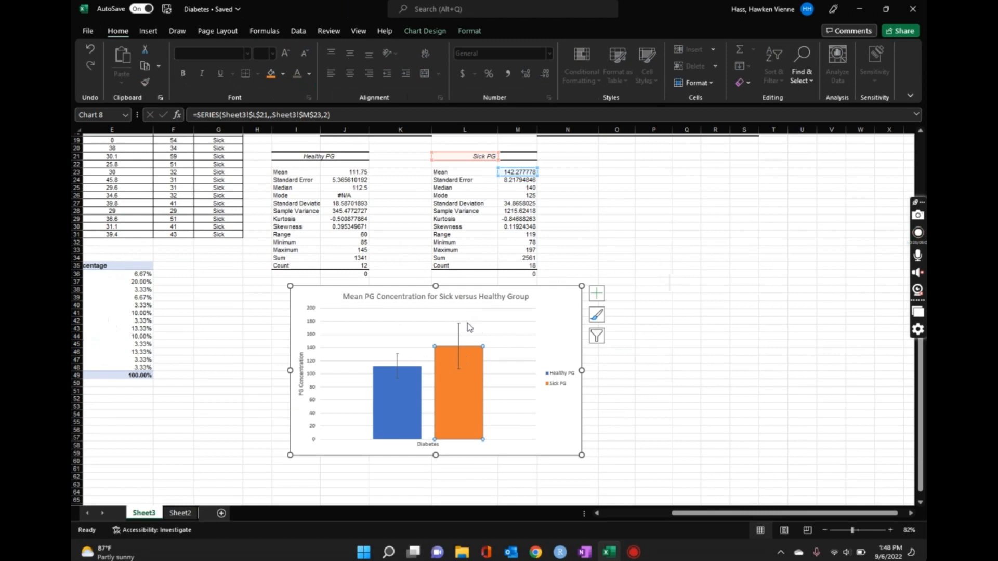
click(458, 324)
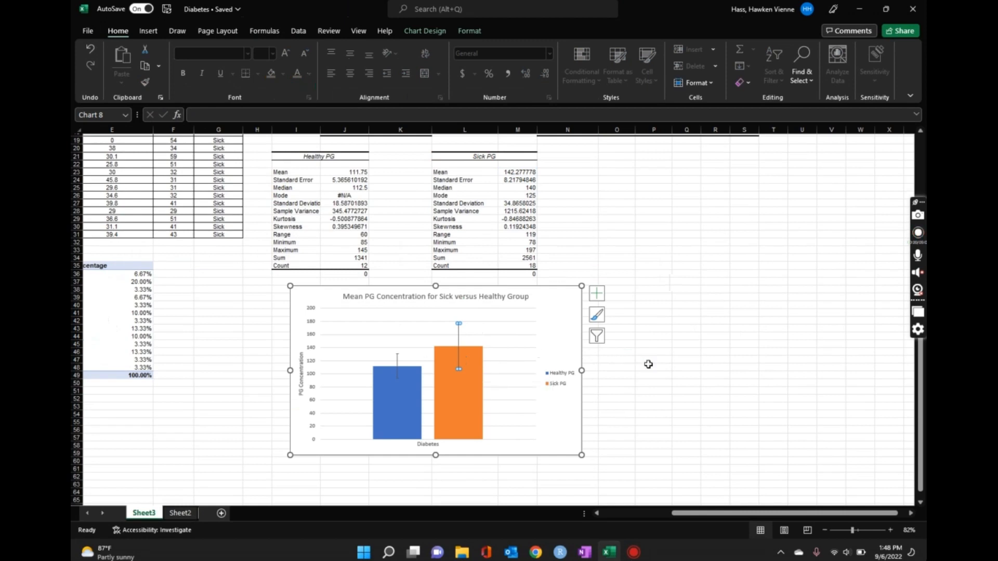
click(649, 365)
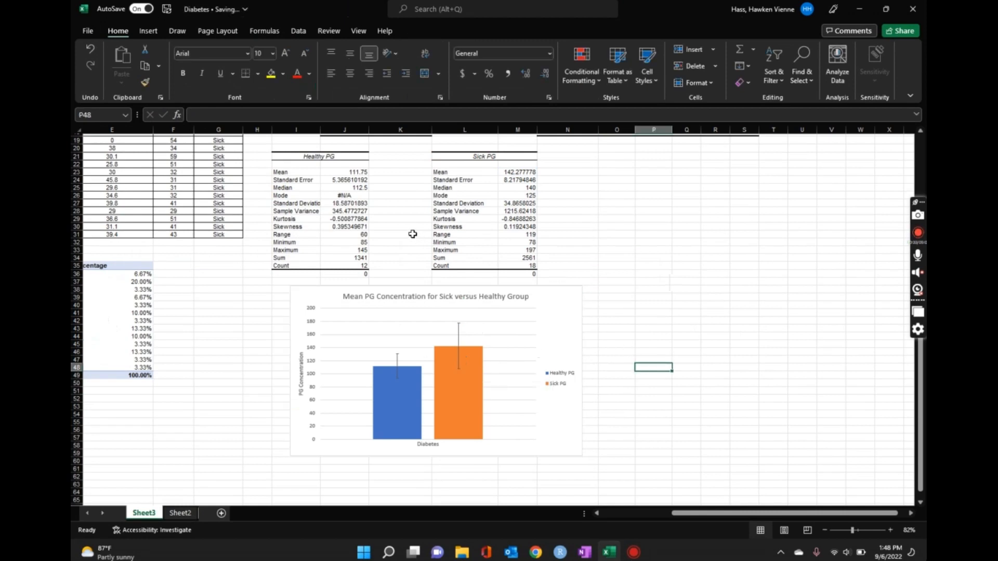